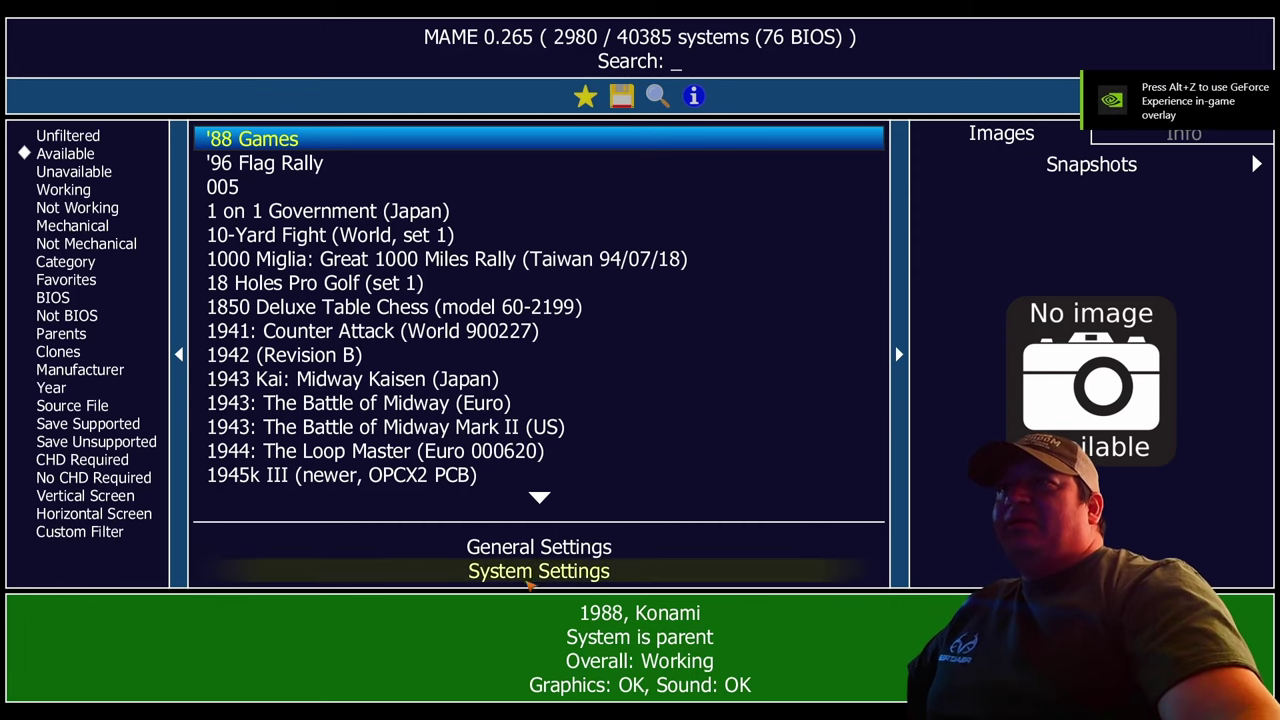
# Step: Open the general input assignments for Player 1 Controls
pyautogui.click(555, 552)
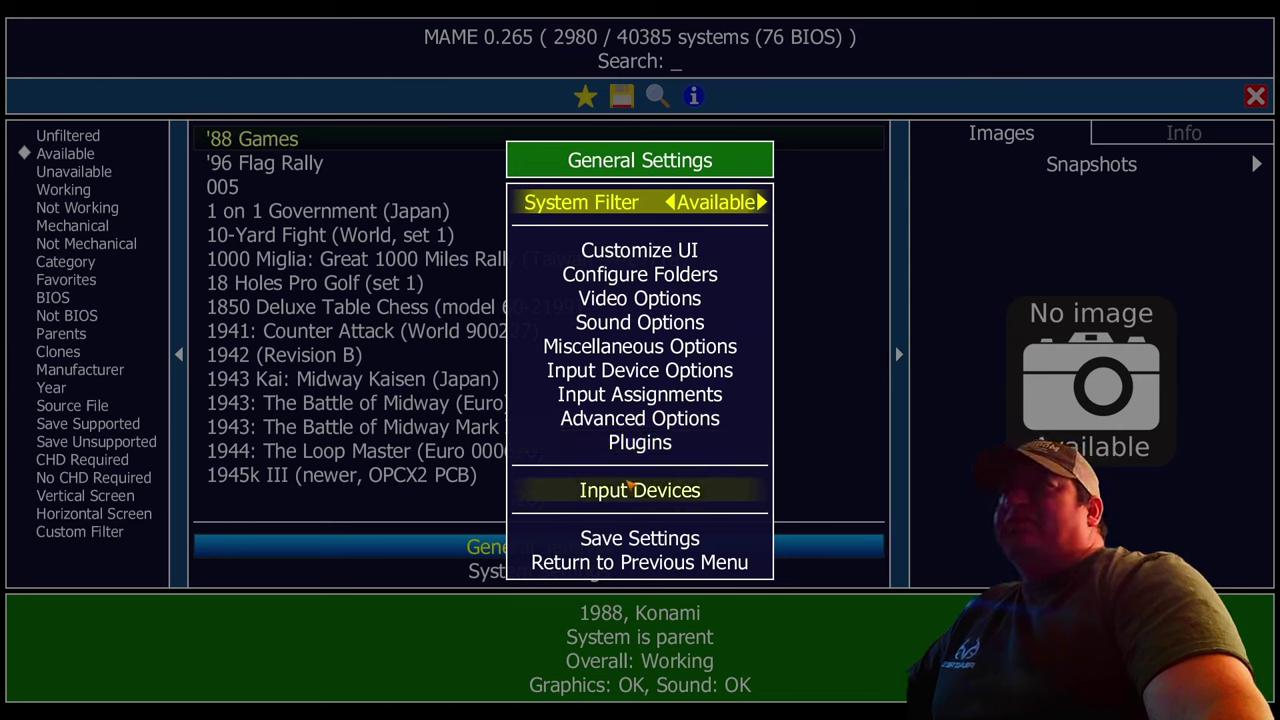
pyautogui.click(640, 400)
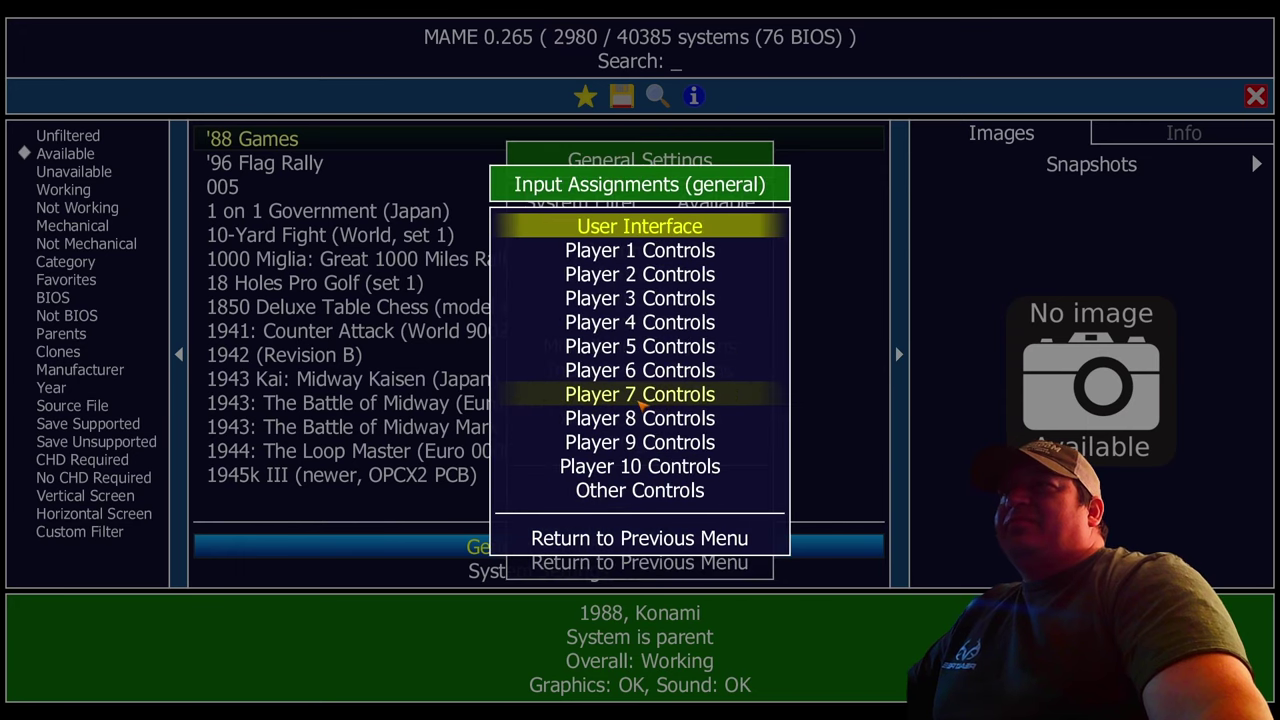
pyautogui.click(647, 256)
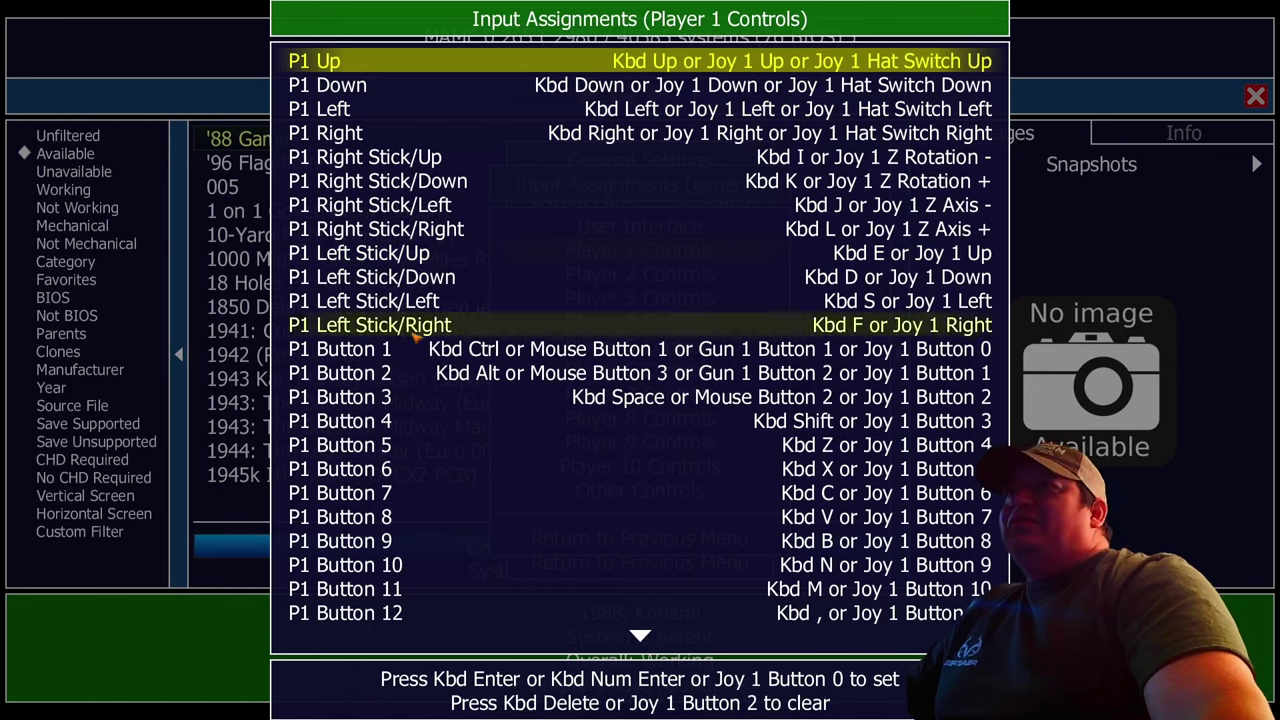
# Step: Review the Player 1 direction, stick and button assignments and locate the P1 Start and P1 Select entries
pyautogui.press('Down')
pyautogui.press('Down')
pyautogui.press('Down')
pyautogui.press('Down')
pyautogui.press('Down')
pyautogui.press('Down')
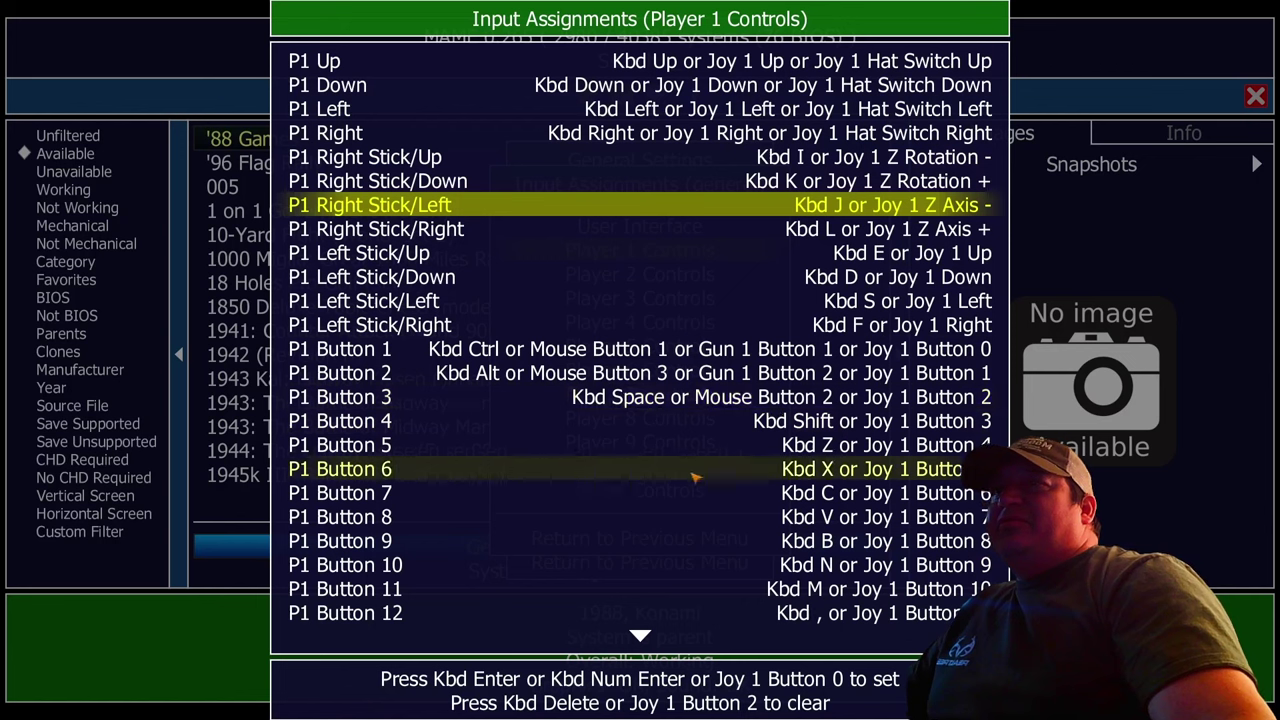
pyautogui.click(692, 426)
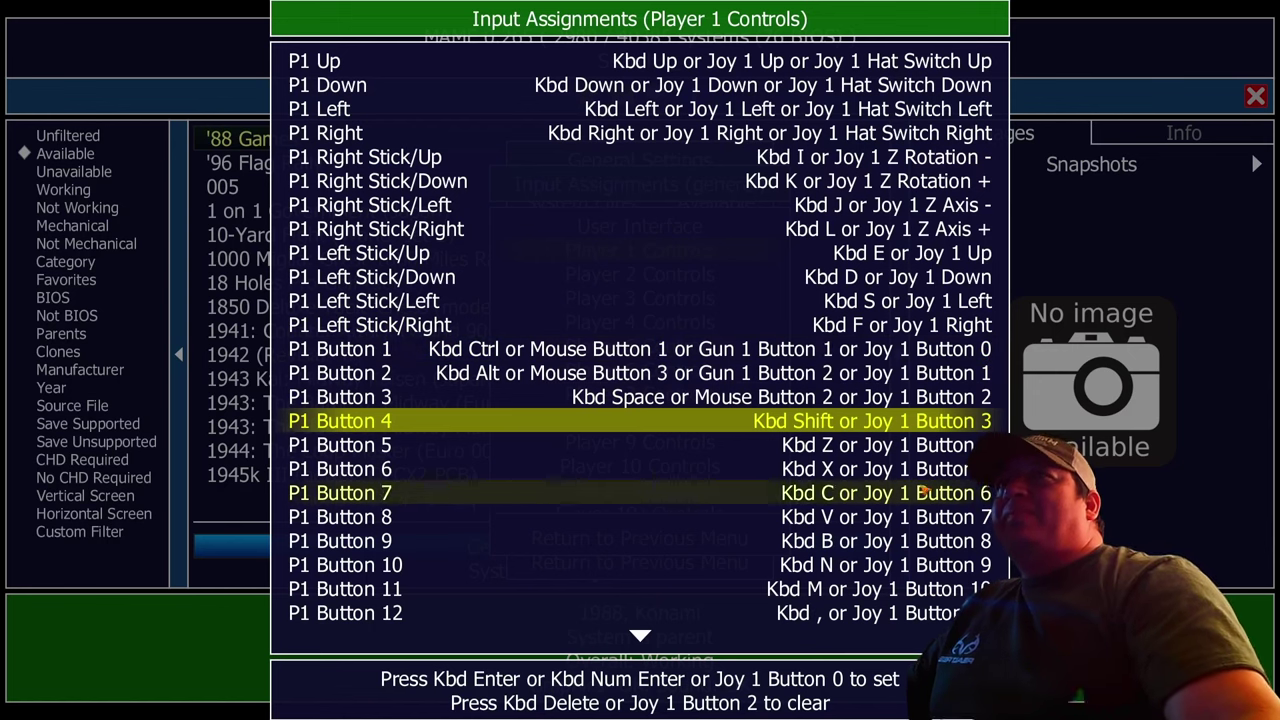
pyautogui.scroll(-12, 697, 395)
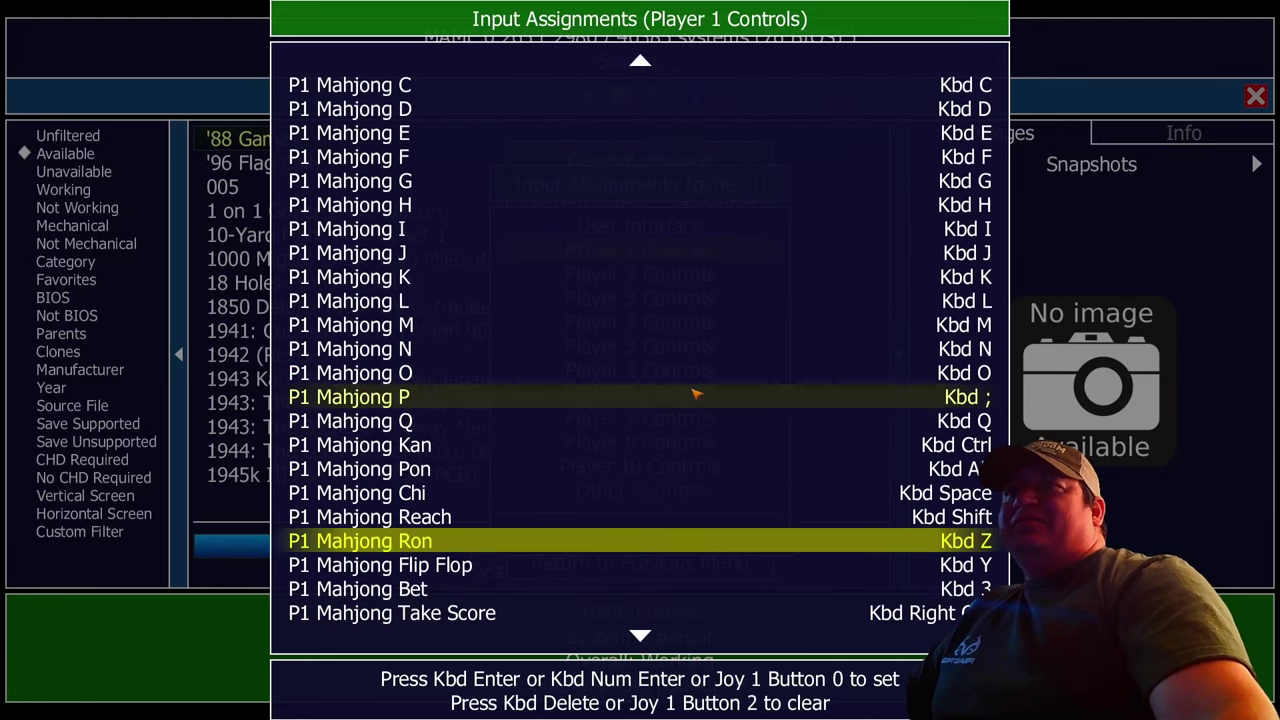
pyautogui.scroll(10, 697, 395)
pyautogui.scroll(-20, 697, 395)
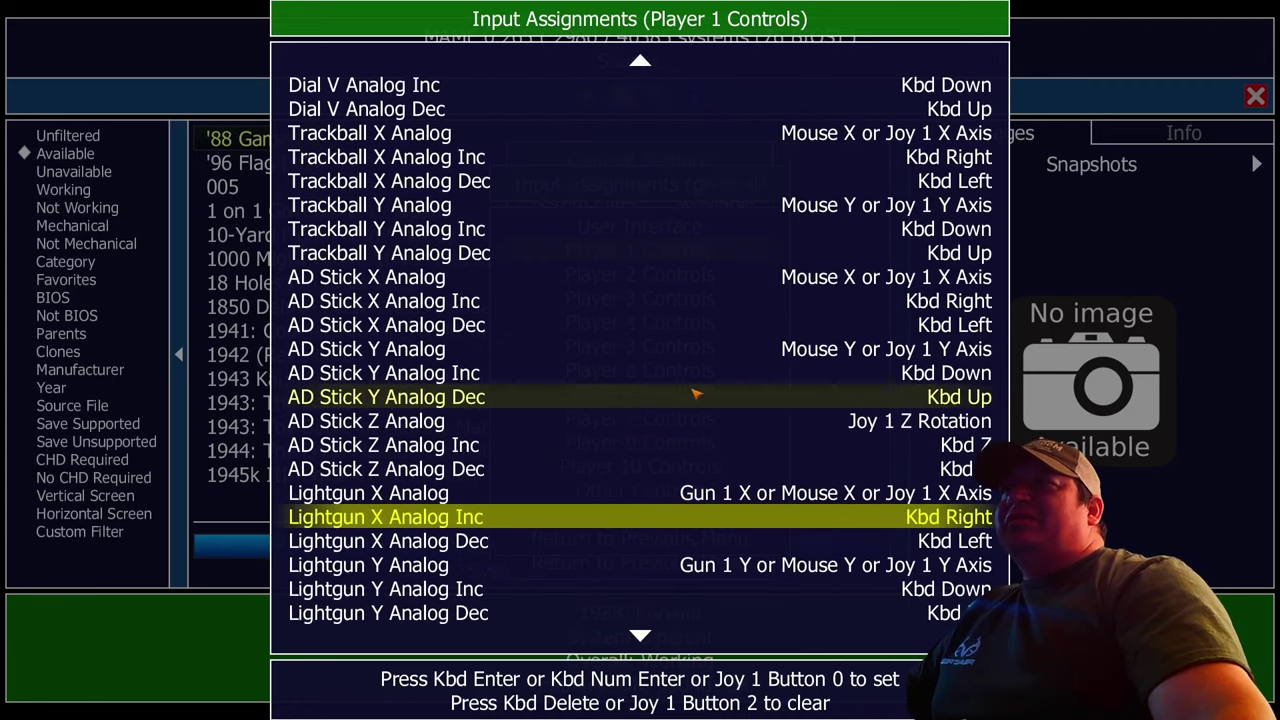
pyautogui.scroll(-20, 697, 395)
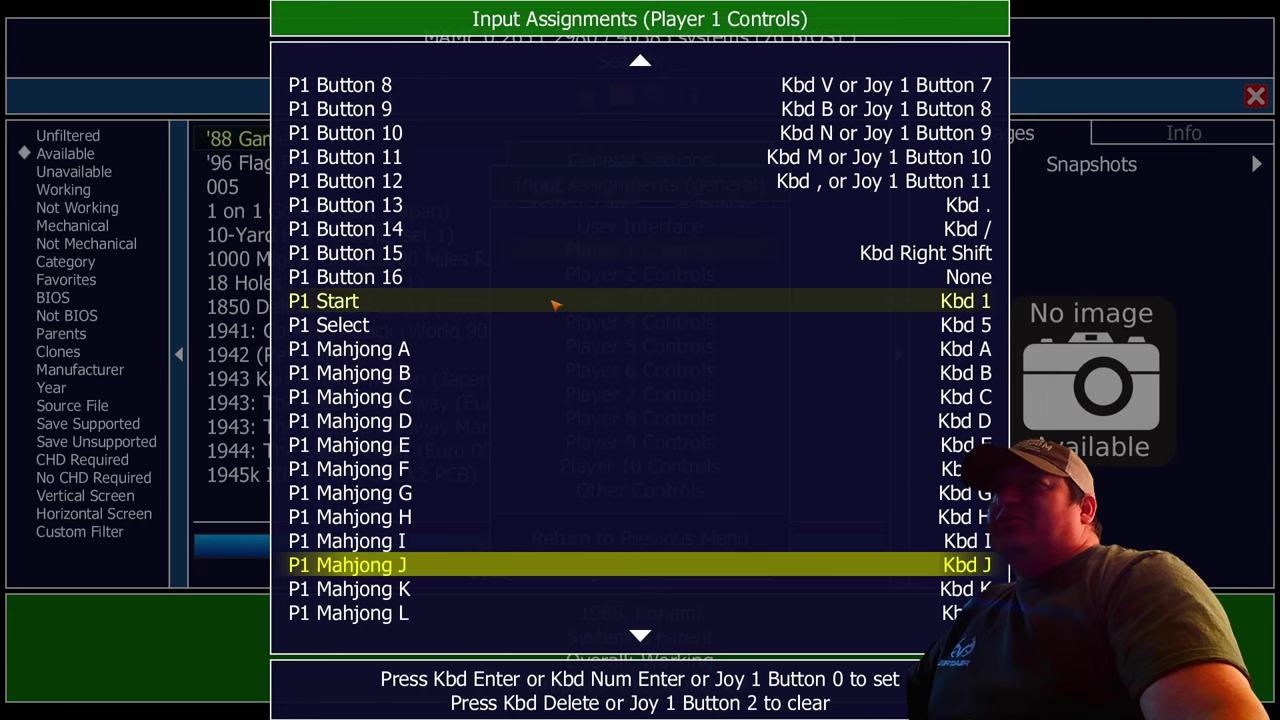
# Step: Assign Joy 1 Button 8 to P1 Start and add Joy 1 Button 9 to P1 Select
pyautogui.click(556, 304)
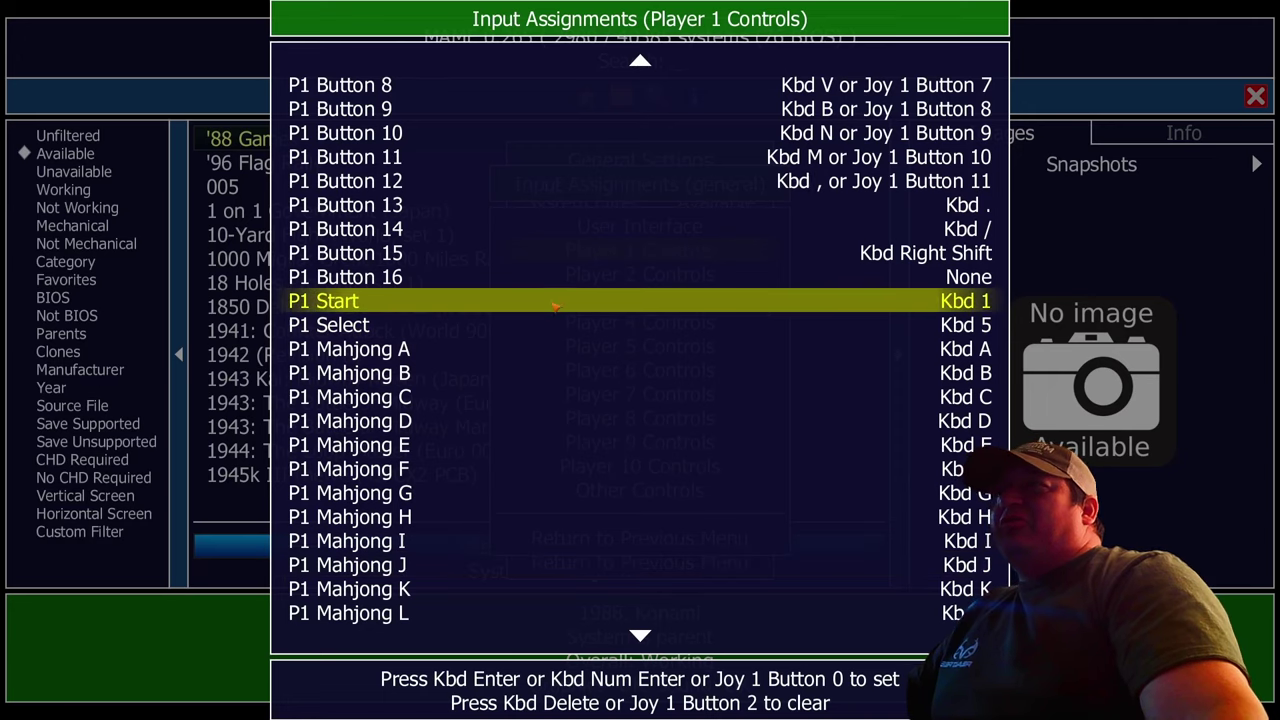
pyautogui.click(632, 308)
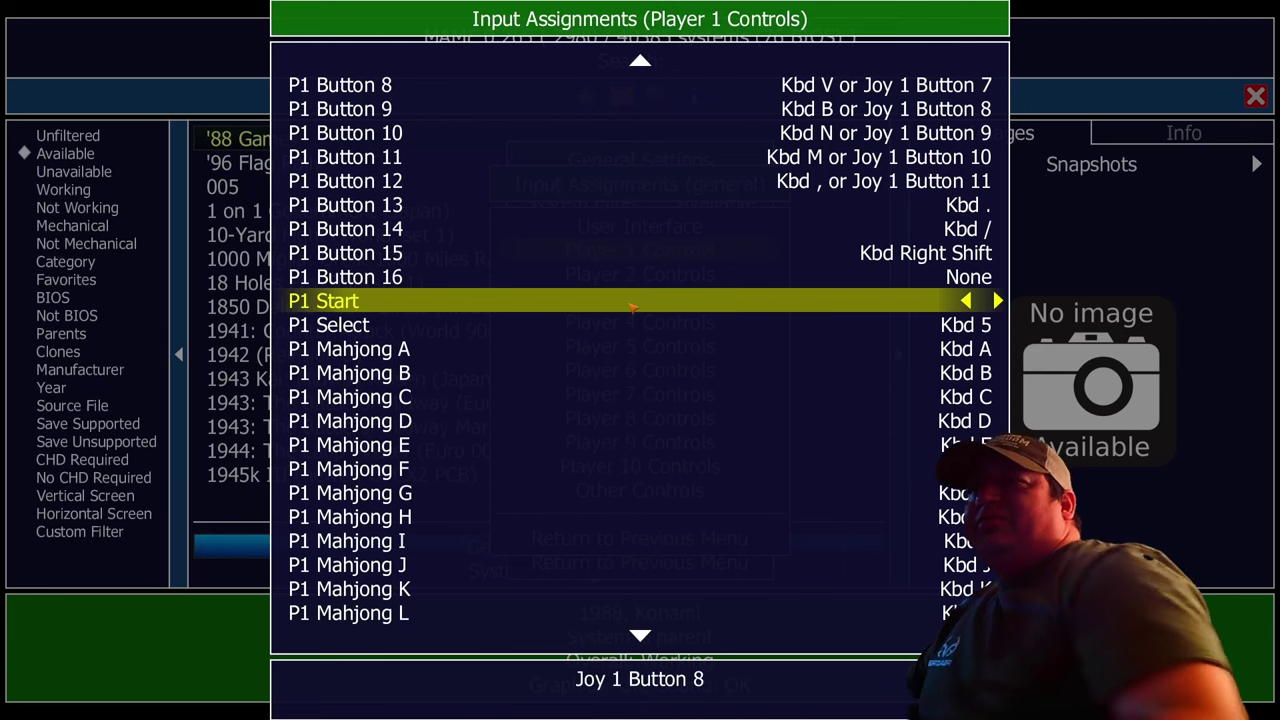
pyautogui.click(512, 320)
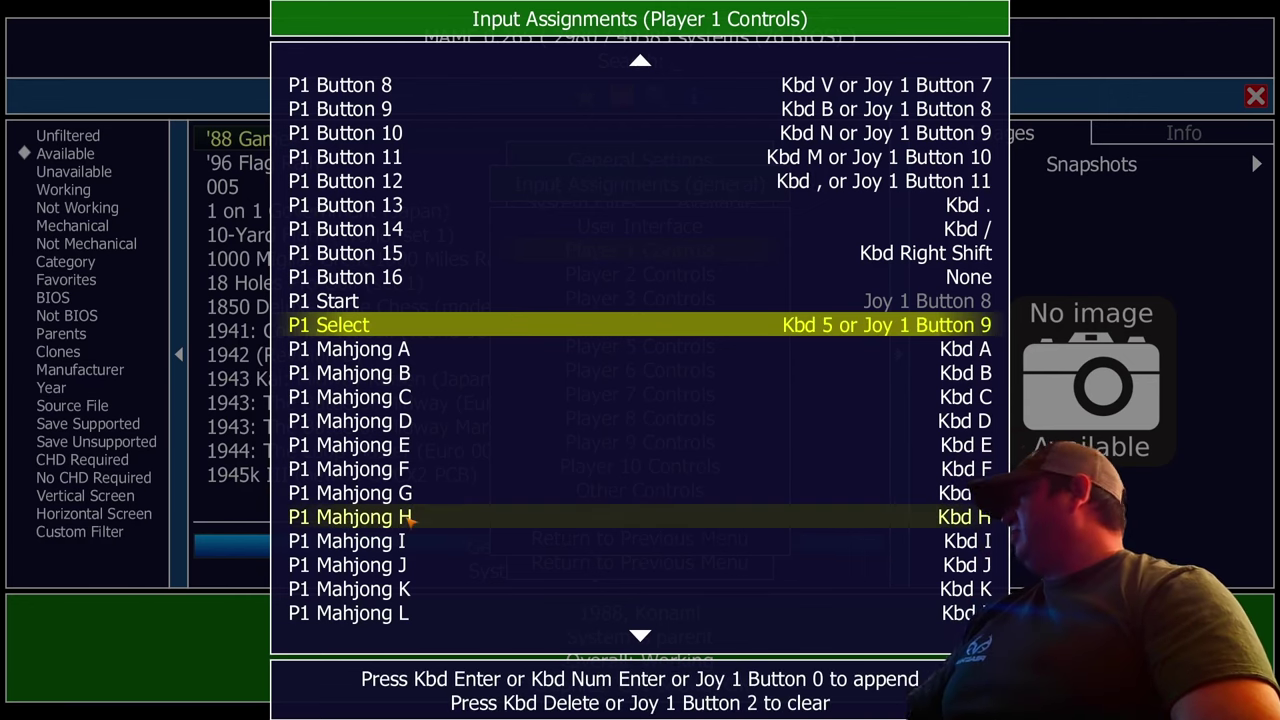
pyautogui.scroll(4, 404, 508)
pyautogui.scroll(1, 404, 508)
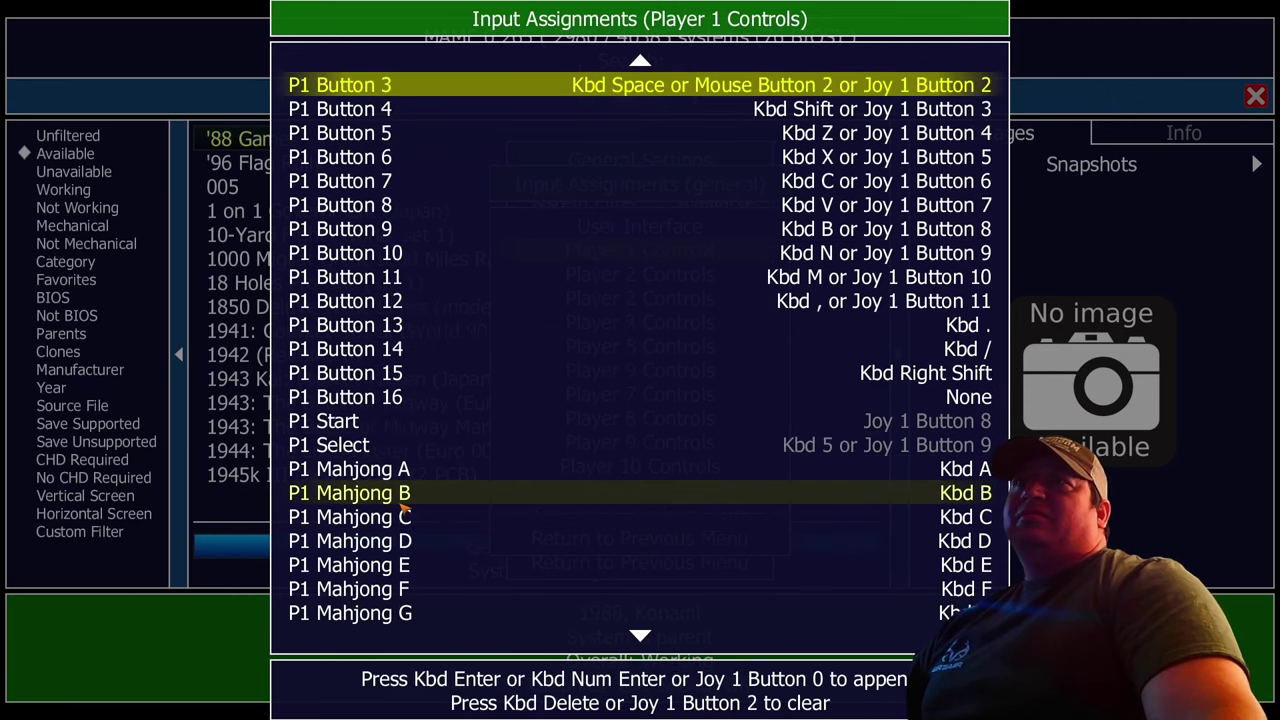
pyautogui.press('Escape')
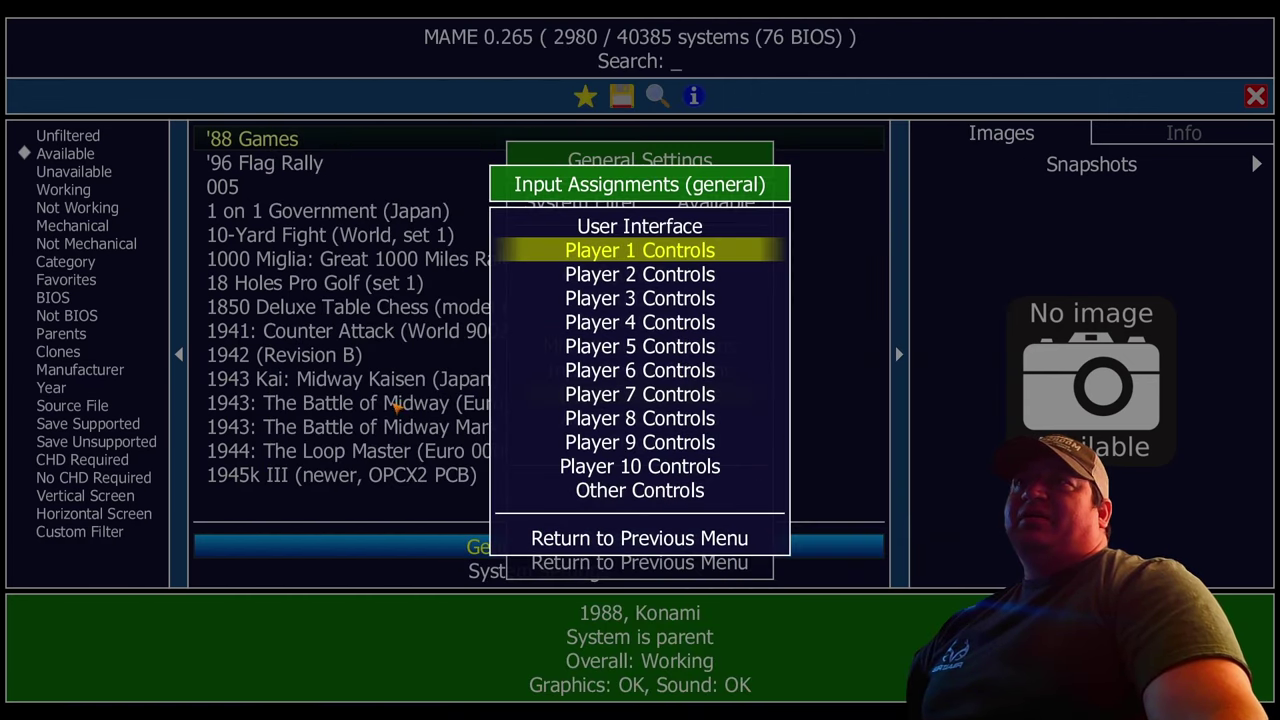
# Step: In Player 2 Controls, assign Joy 2 Button 9 to P2 Start and add Joy 2 Button 8 to P2 Select
pyautogui.click(592, 278)
pyautogui.scroll(-12, 648, 292)
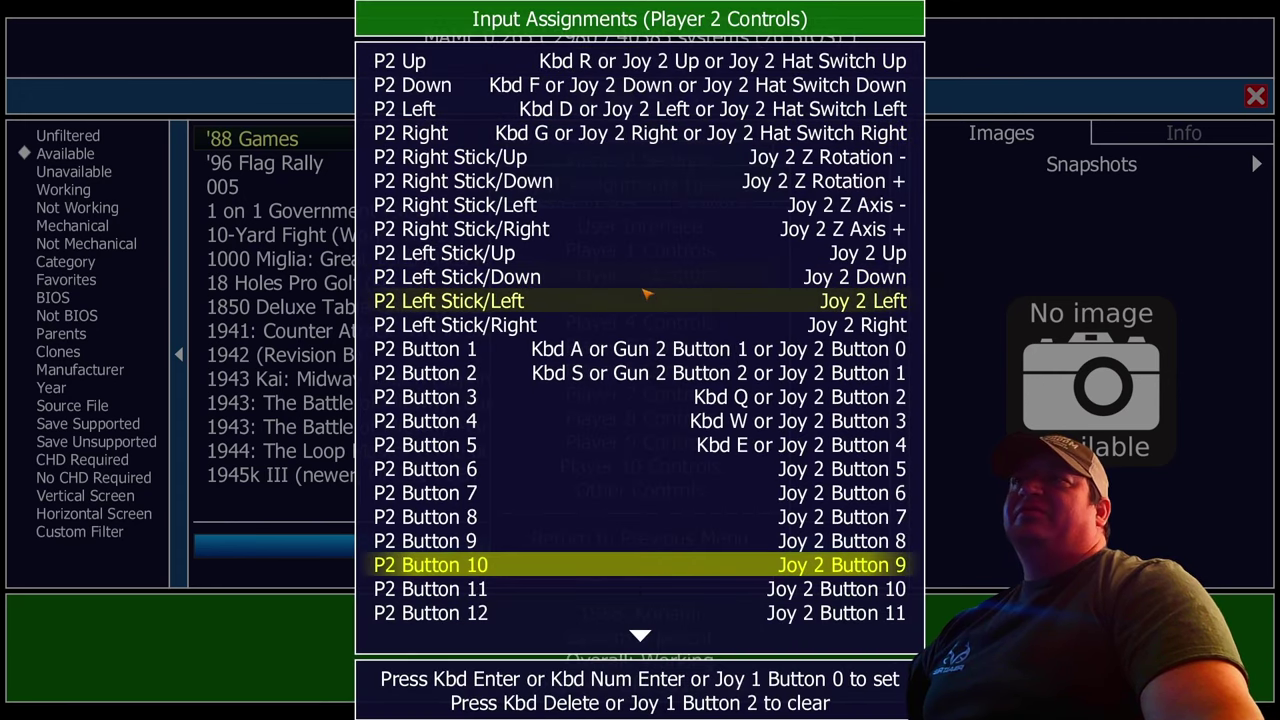
pyautogui.scroll(-6, 773, 352)
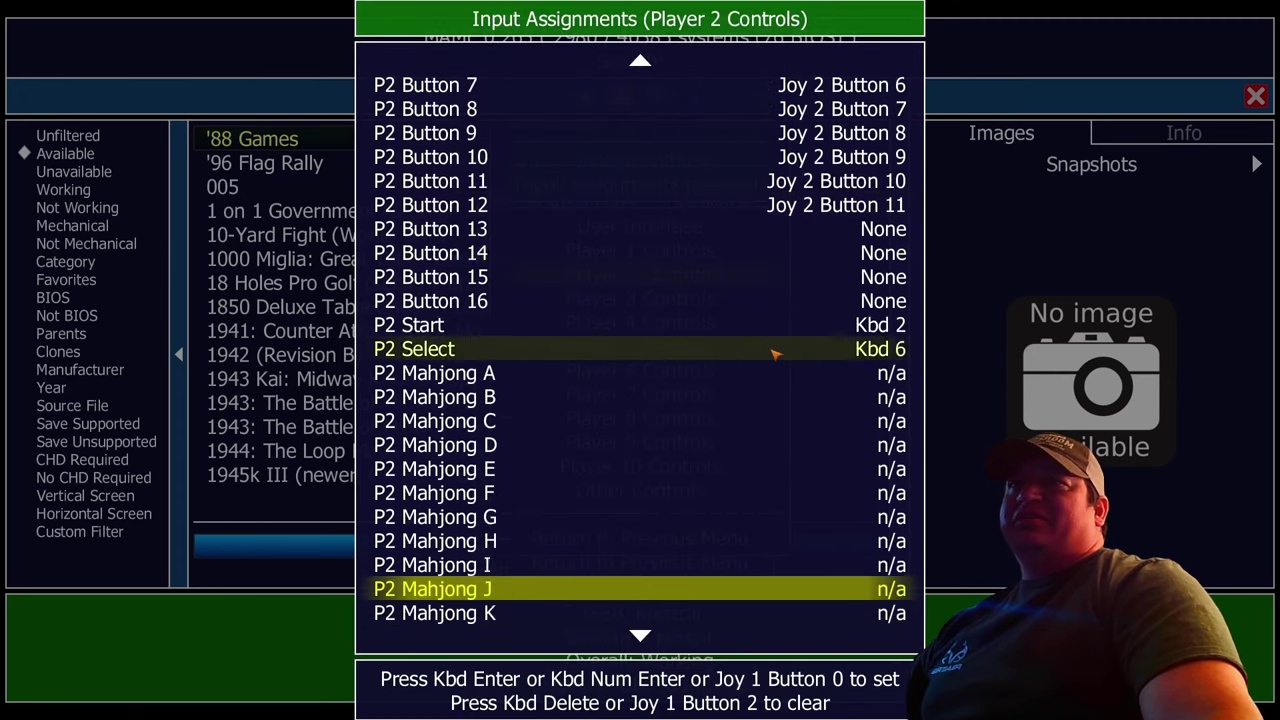
pyautogui.scroll(-11, 773, 352)
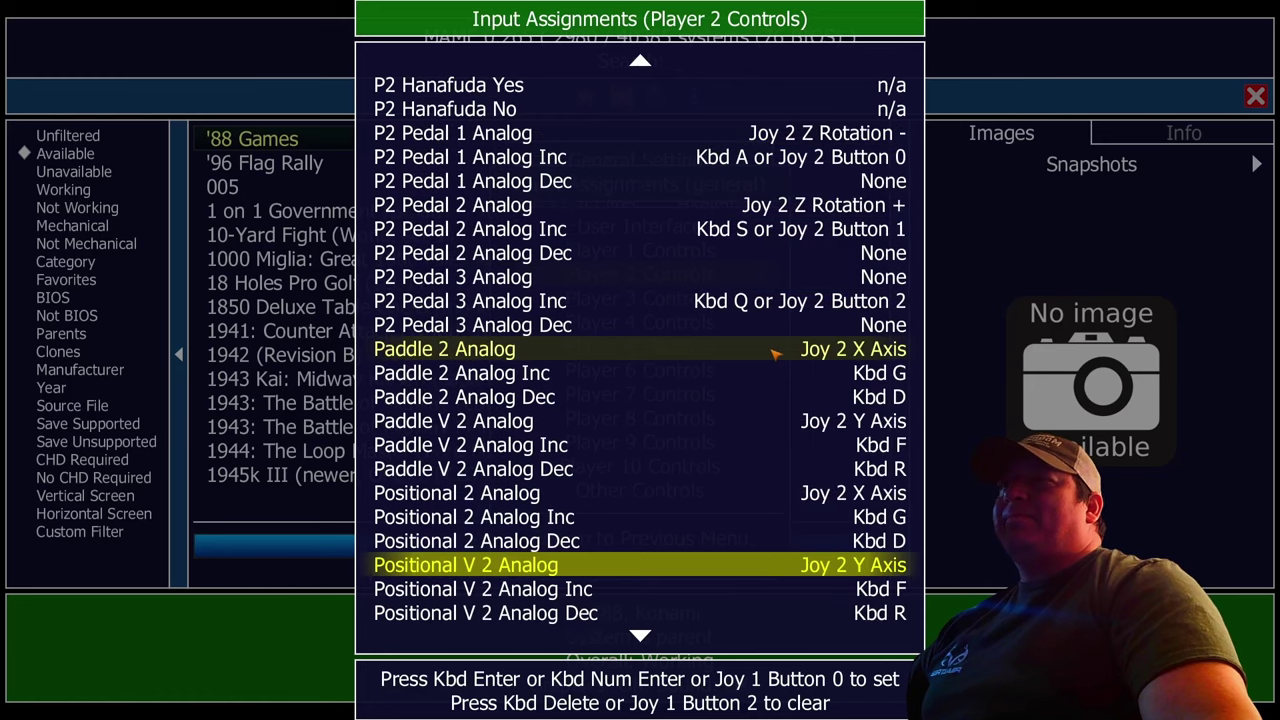
pyautogui.scroll(11, 773, 352)
pyautogui.scroll(15, 773, 352)
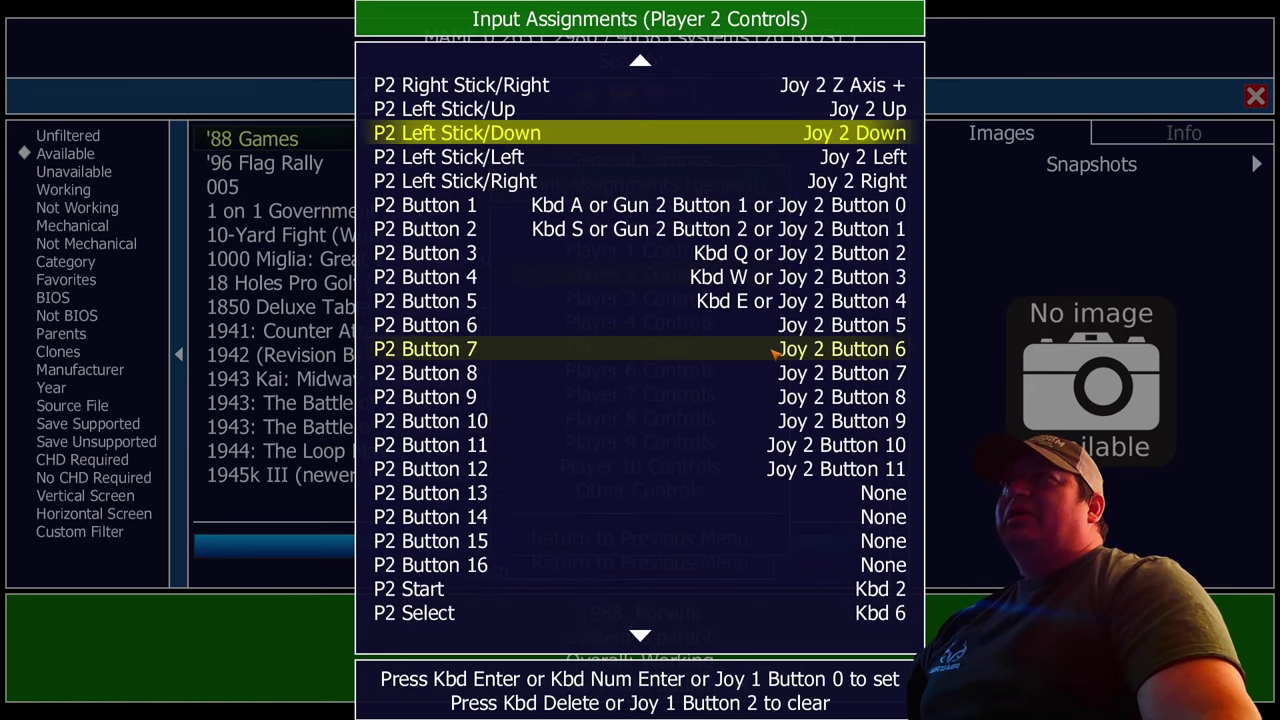
pyautogui.scroll(-20, 773, 352)
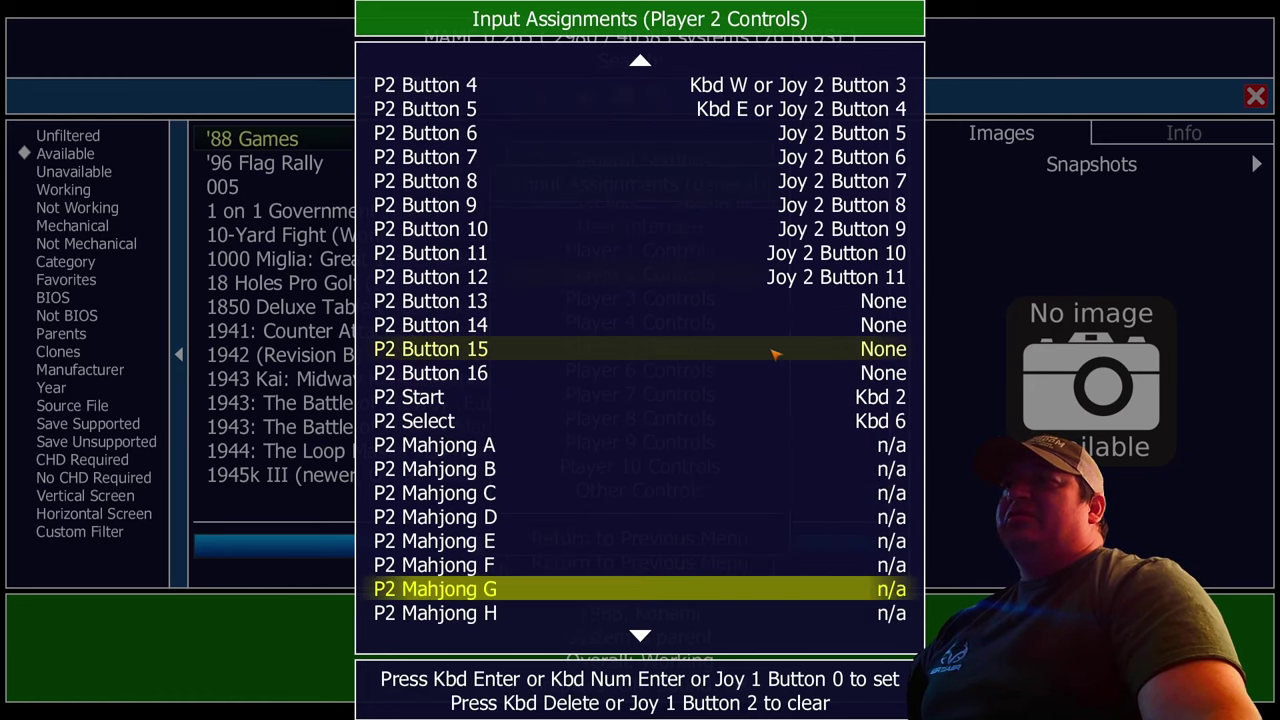
pyautogui.click(721, 400)
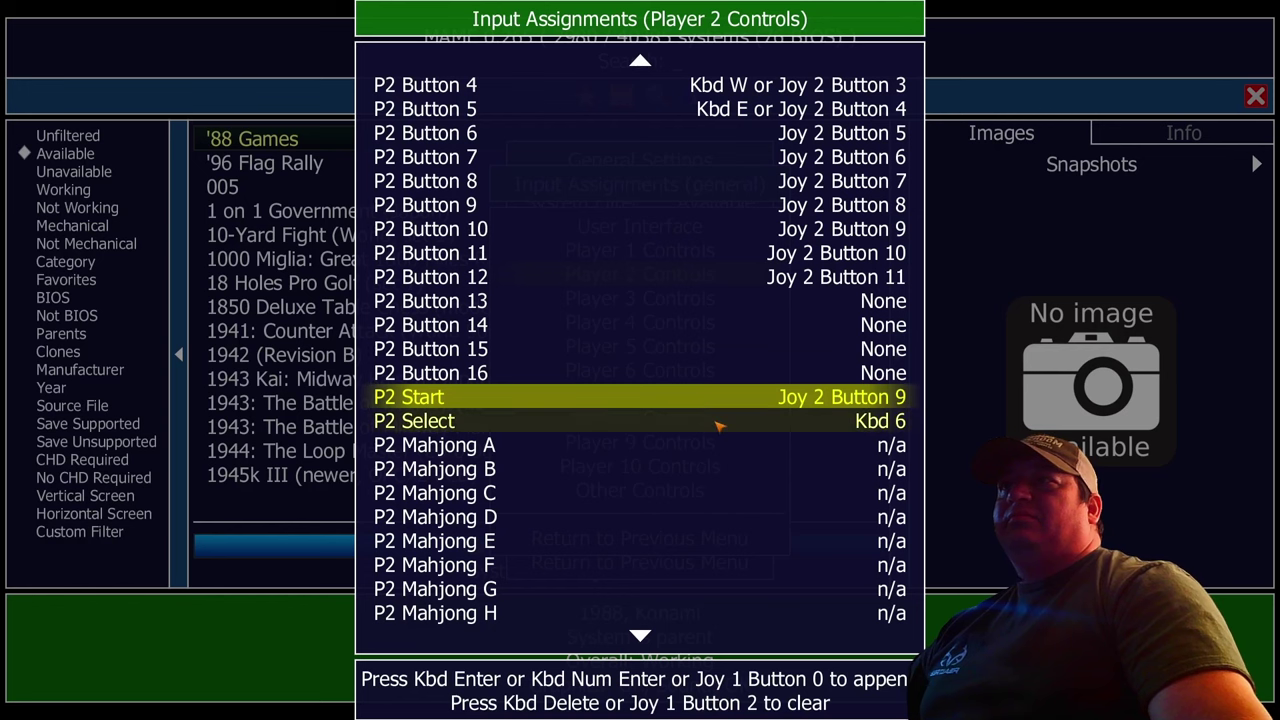
pyautogui.click(718, 423)
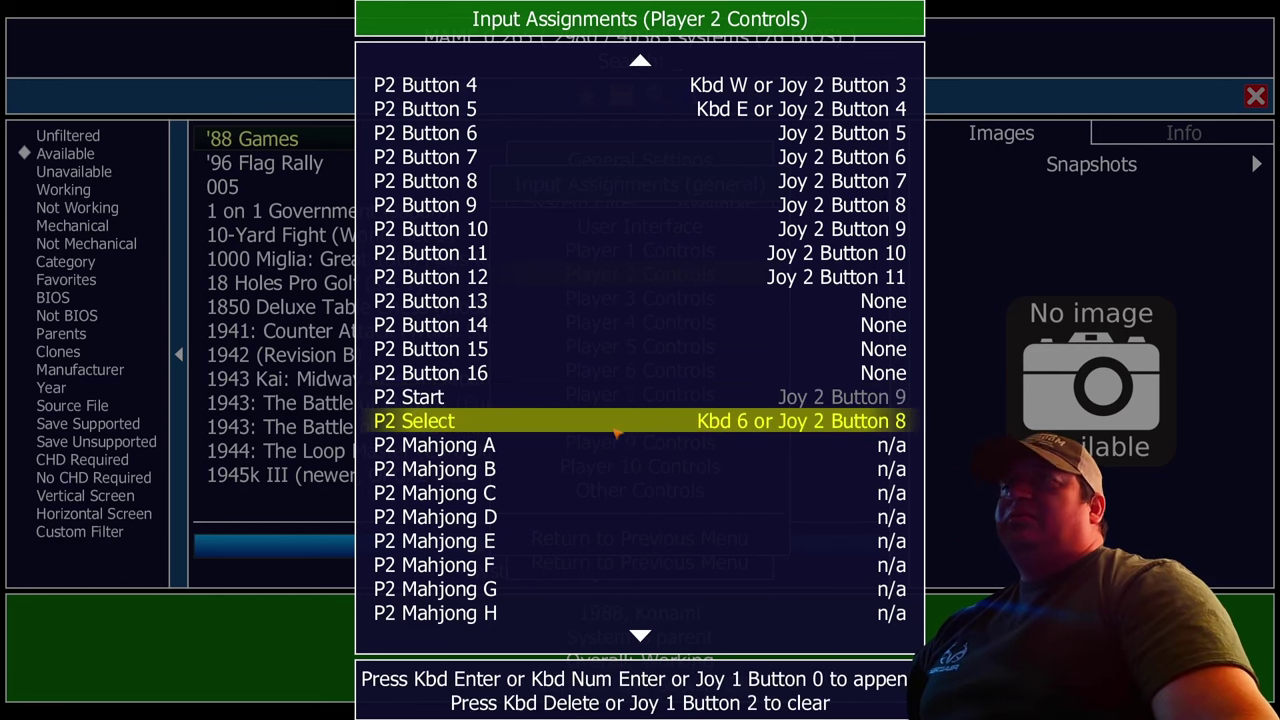
pyautogui.press('Escape')
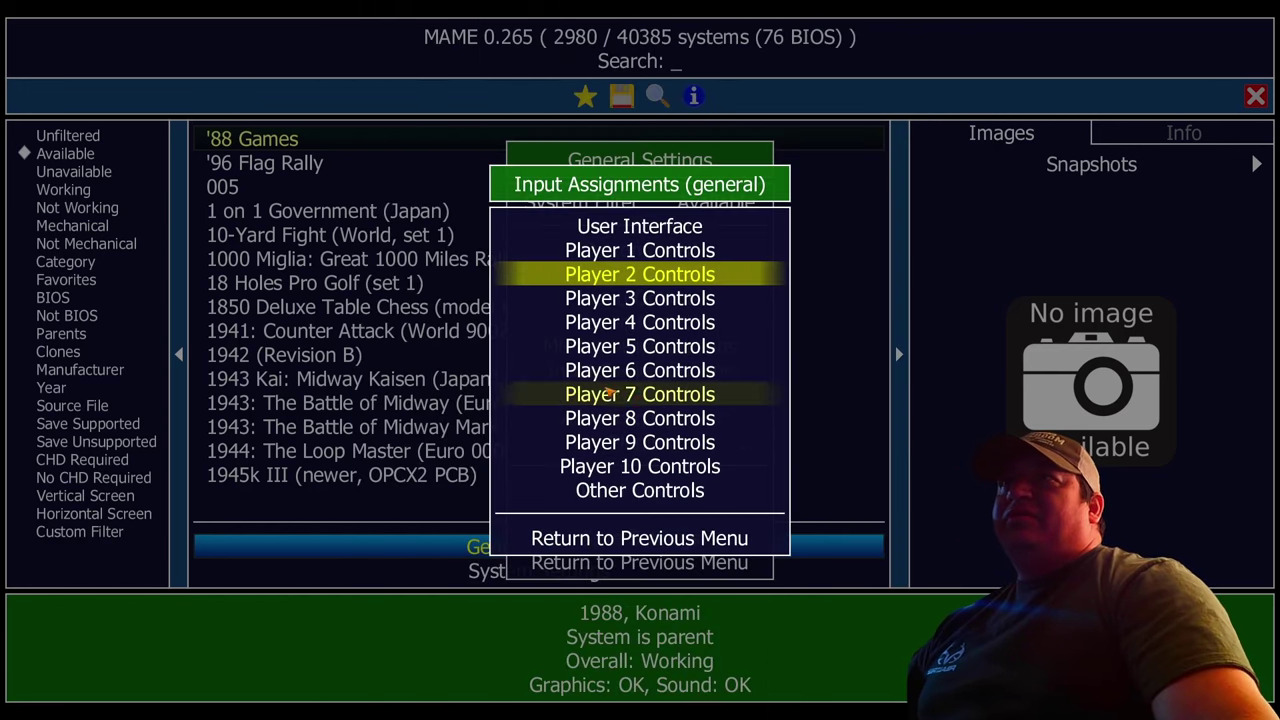
# Step: In Player 1 Controls, reassign P1 Start to Joy 1 Button 9 and clear P1 Select to map it only to Joy 1 Button 8
pyautogui.click(664, 252)
pyautogui.scroll(-10, 659, 350)
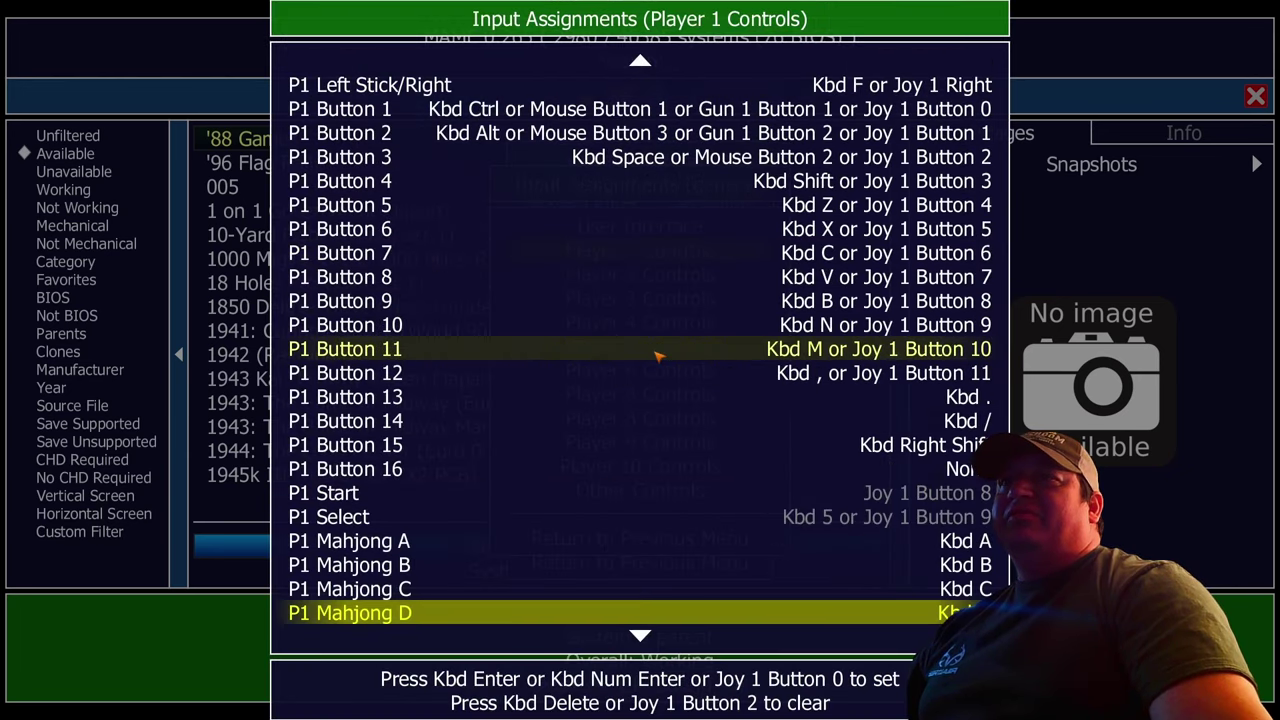
pyautogui.click(638, 503)
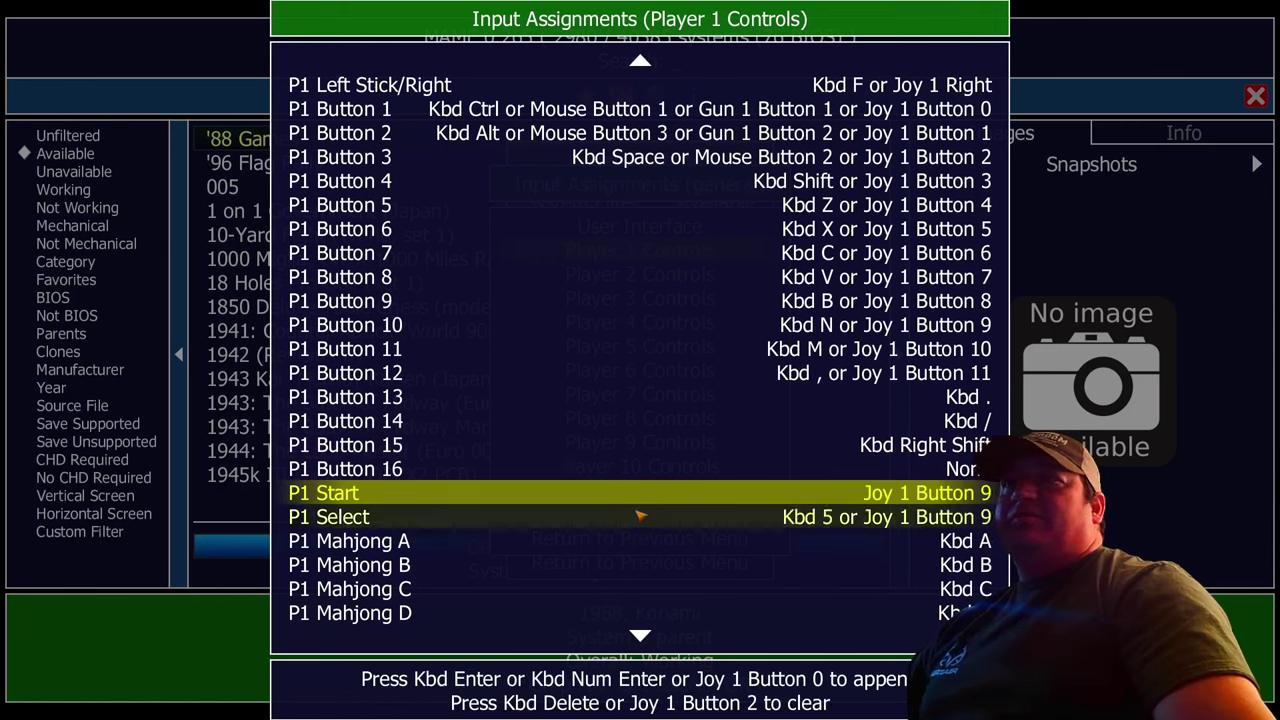
pyautogui.click(639, 517)
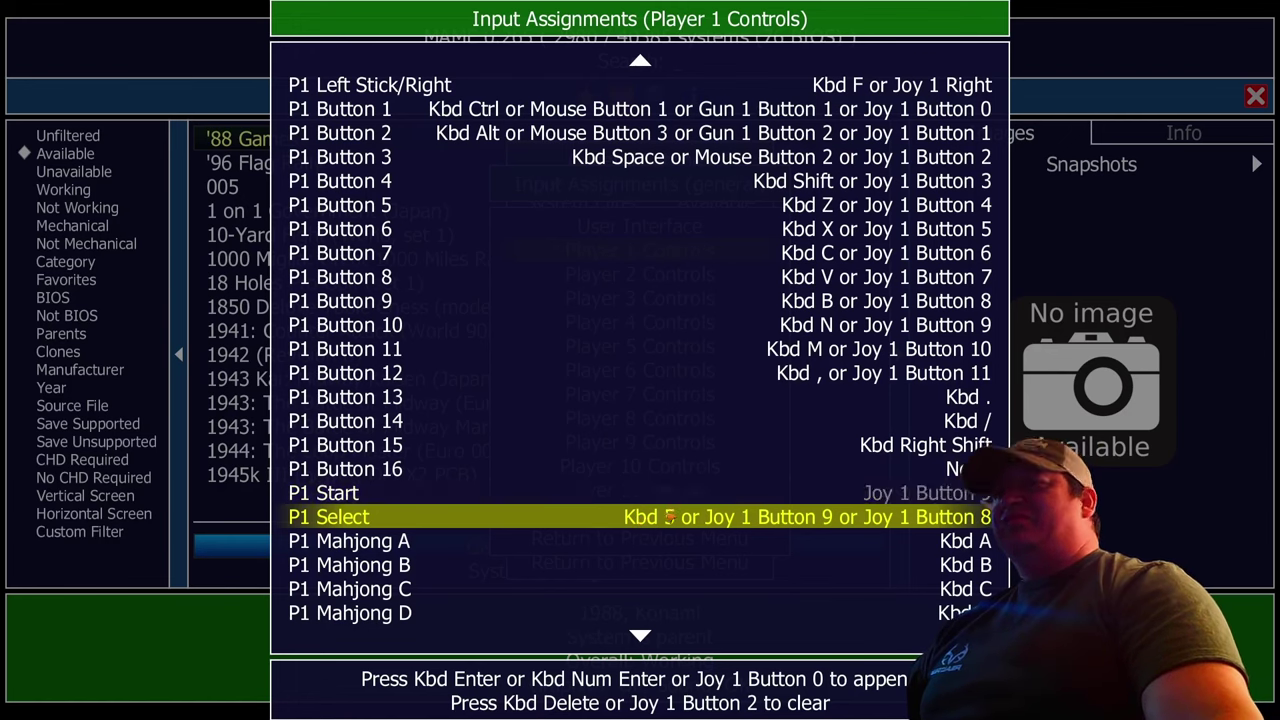
pyautogui.press('Delete')
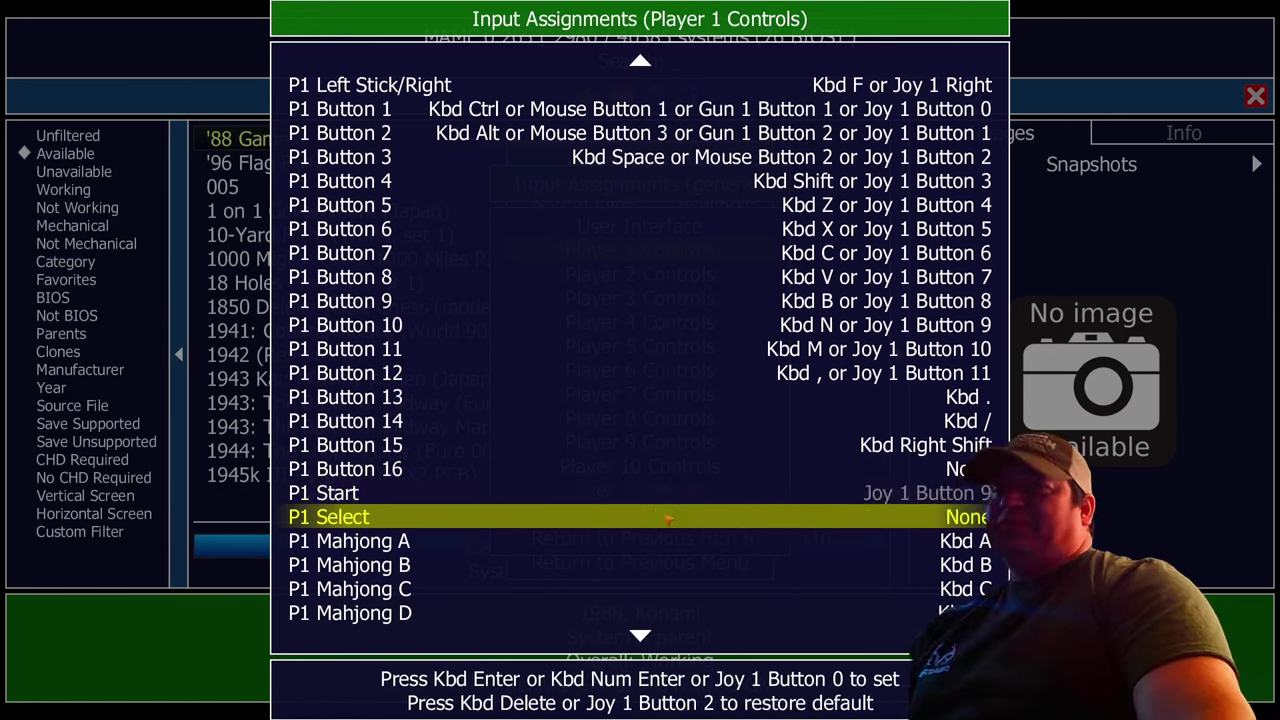
pyautogui.press('Return')
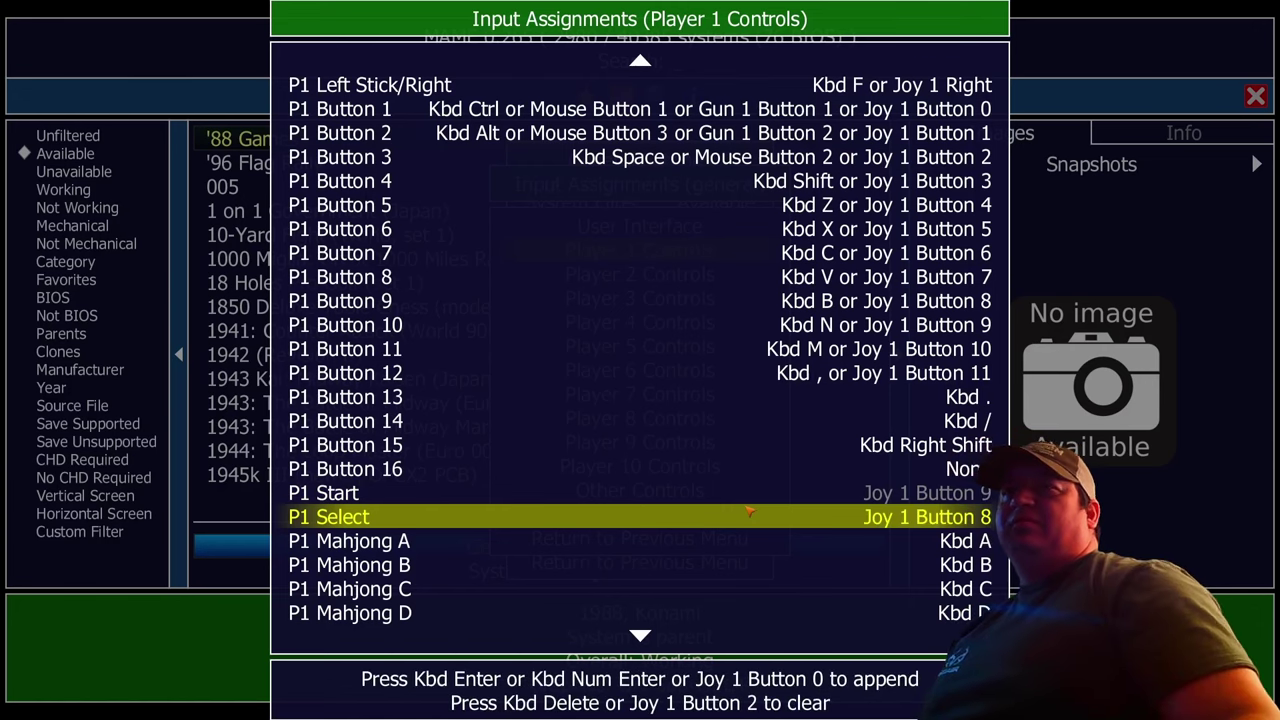
pyautogui.press('Escape')
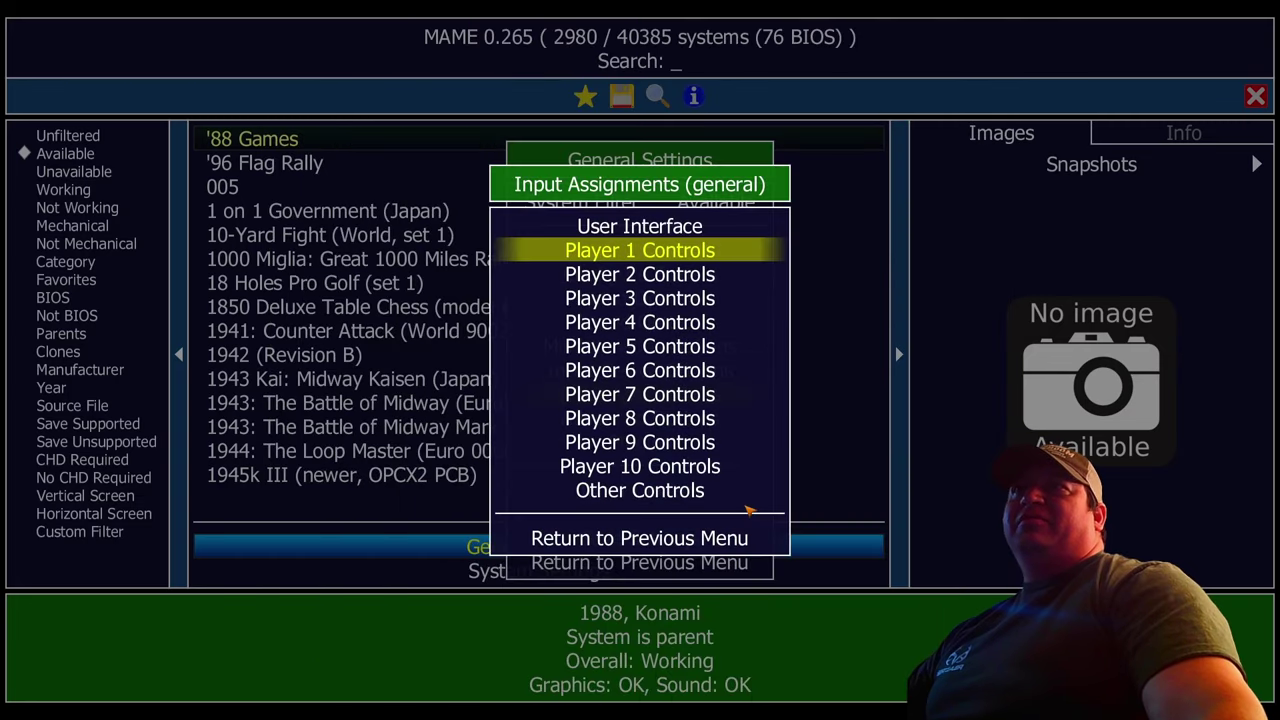
# Step: In Other Controls, assign Joy 1 Button 8 to 1 Player Start and add Joy 2 Button 8 to 2 Players Start
pyautogui.click(667, 497)
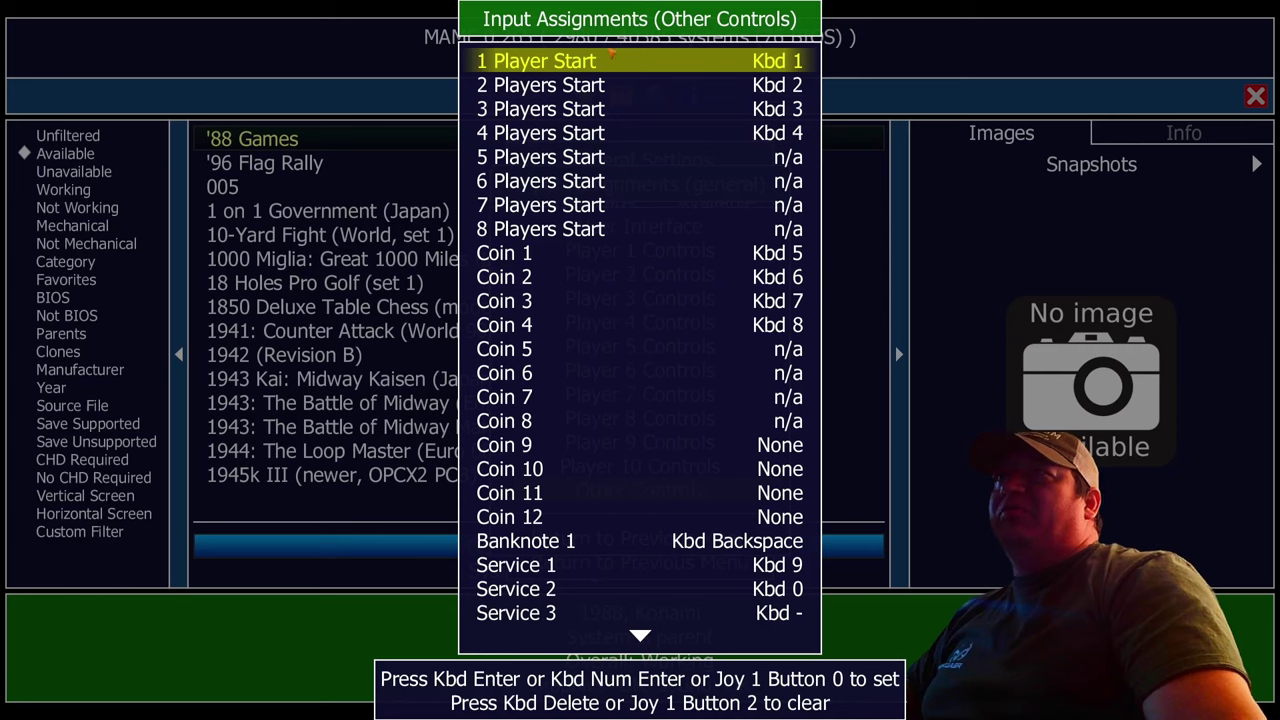
pyautogui.press('Return')
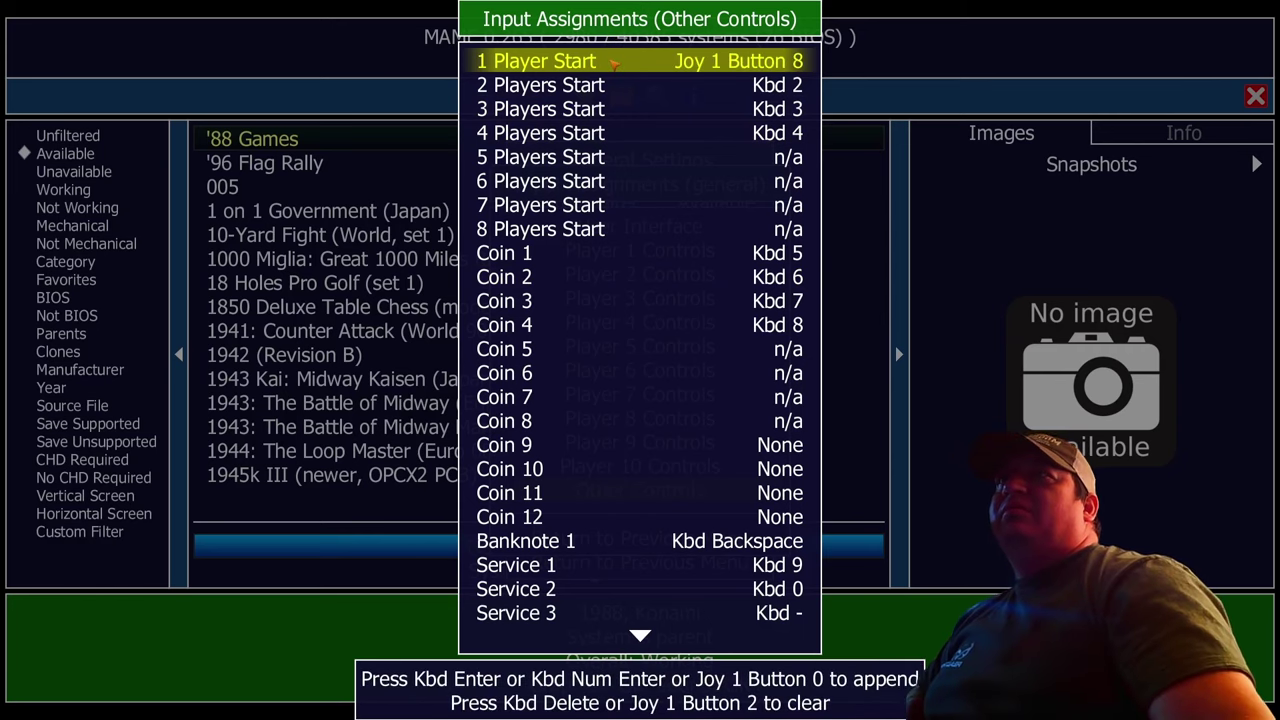
pyautogui.click(618, 90)
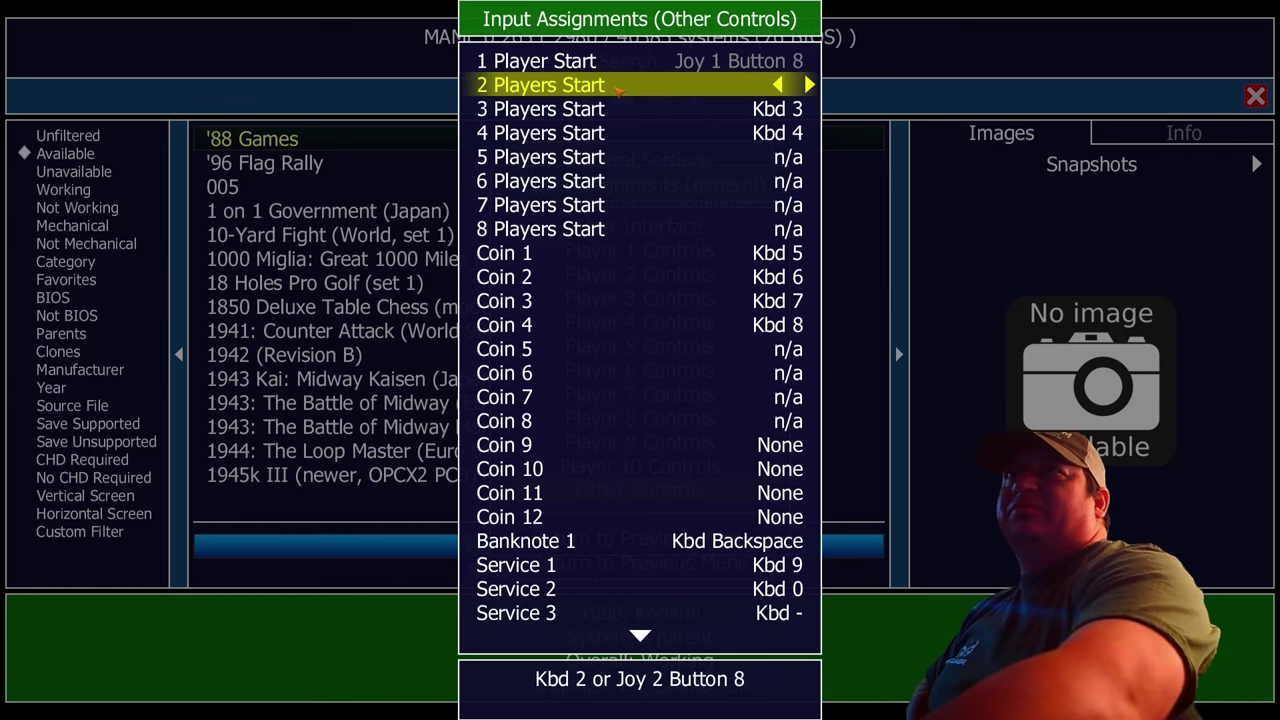
# Step: Add Joy 1 Button 9 to Coin 1 and Joy 2 Button 9 to Coin 2
pyautogui.doubleClick(609, 253)
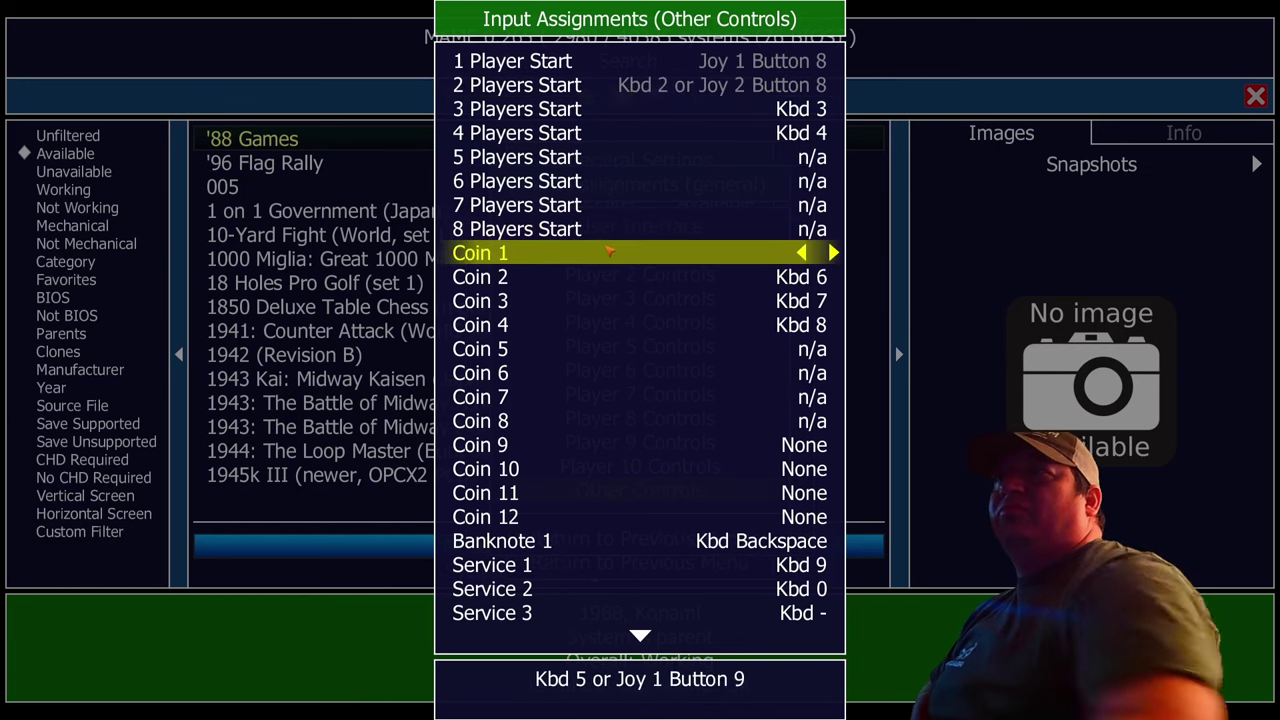
pyautogui.doubleClick(614, 282)
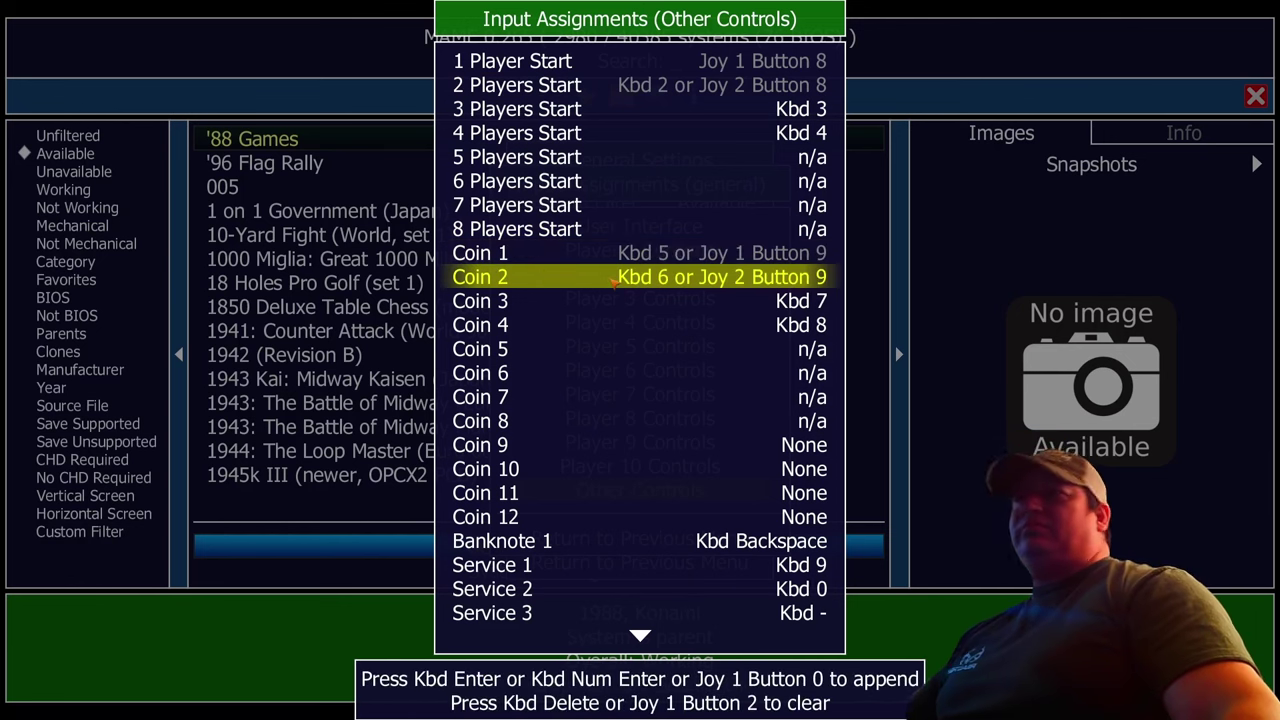
pyautogui.press('Escape')
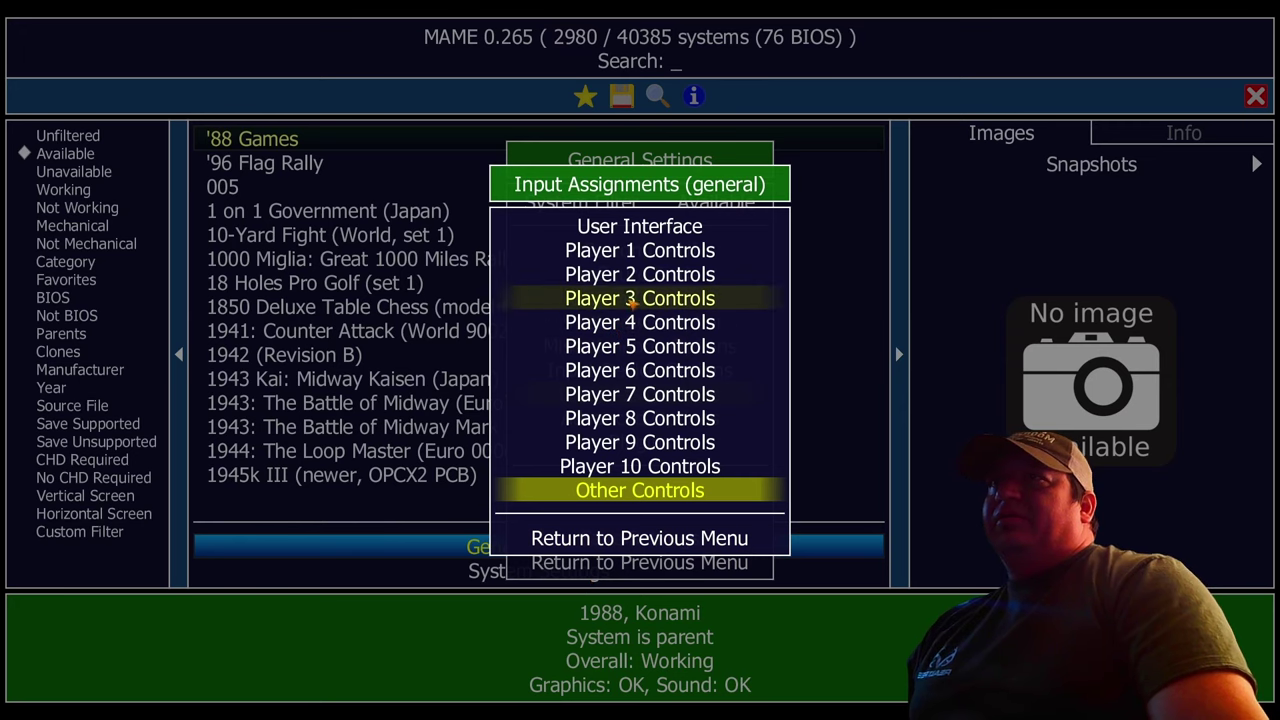
# Step: In the User Interface input assignments, reassign UI Cancel to the combination of Joy 1 Button 8 and Joy 1 Button 9
pyautogui.click(631, 229)
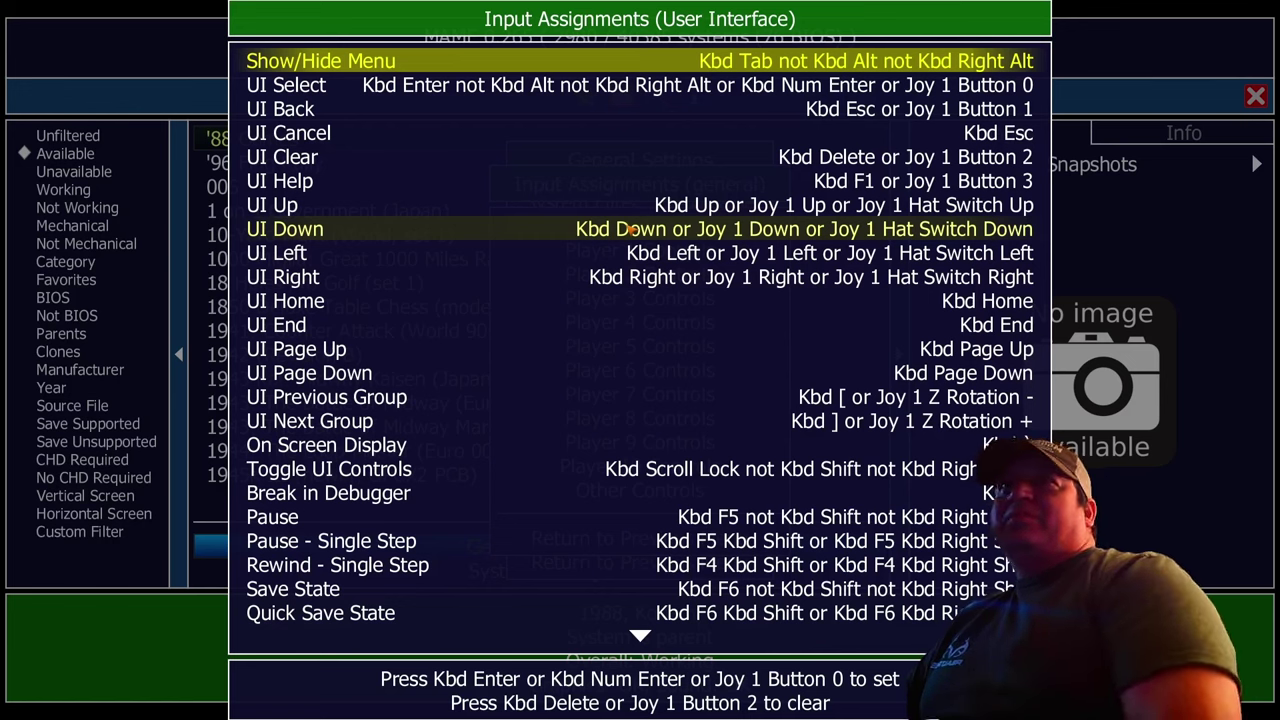
pyautogui.press('Down')
pyautogui.press('Down')
pyautogui.press('Down')
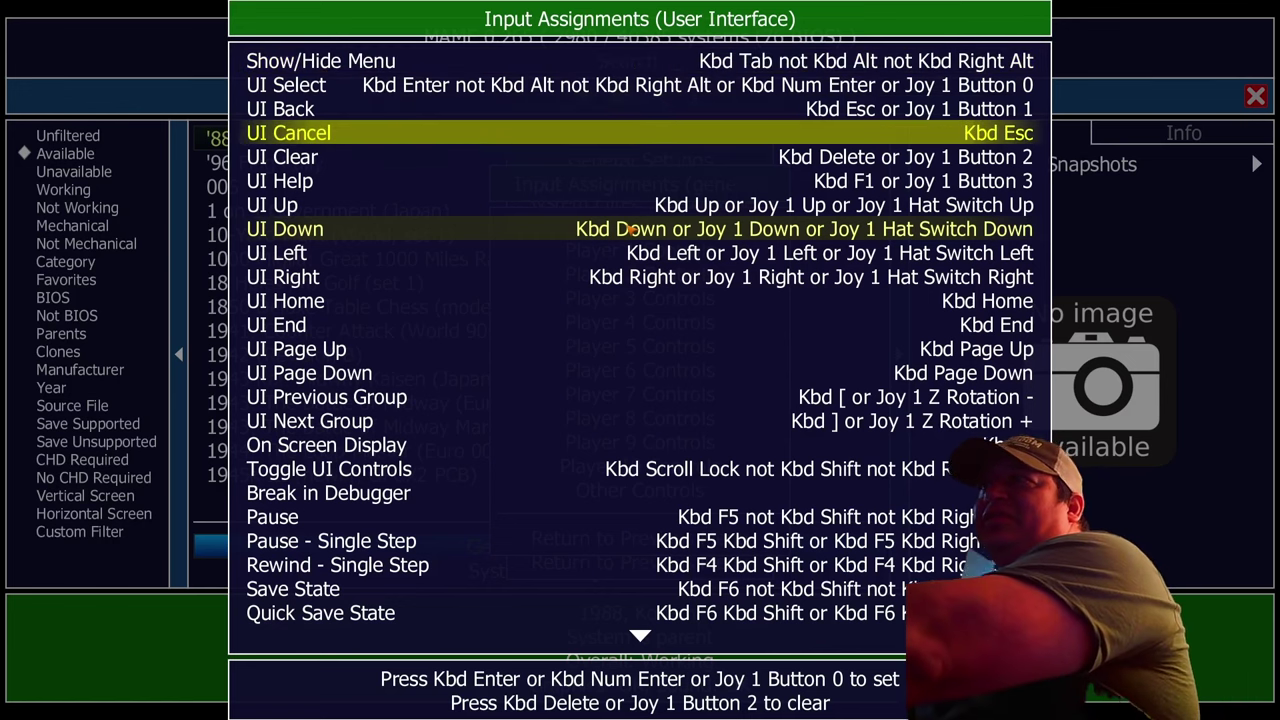
pyautogui.press('Down')
pyautogui.press('Down')
pyautogui.press('Up')
pyautogui.press('Up')
pyautogui.press('Up')
pyautogui.press('Up')
pyautogui.press('Down')
pyautogui.press('Down')
pyautogui.press('Down')
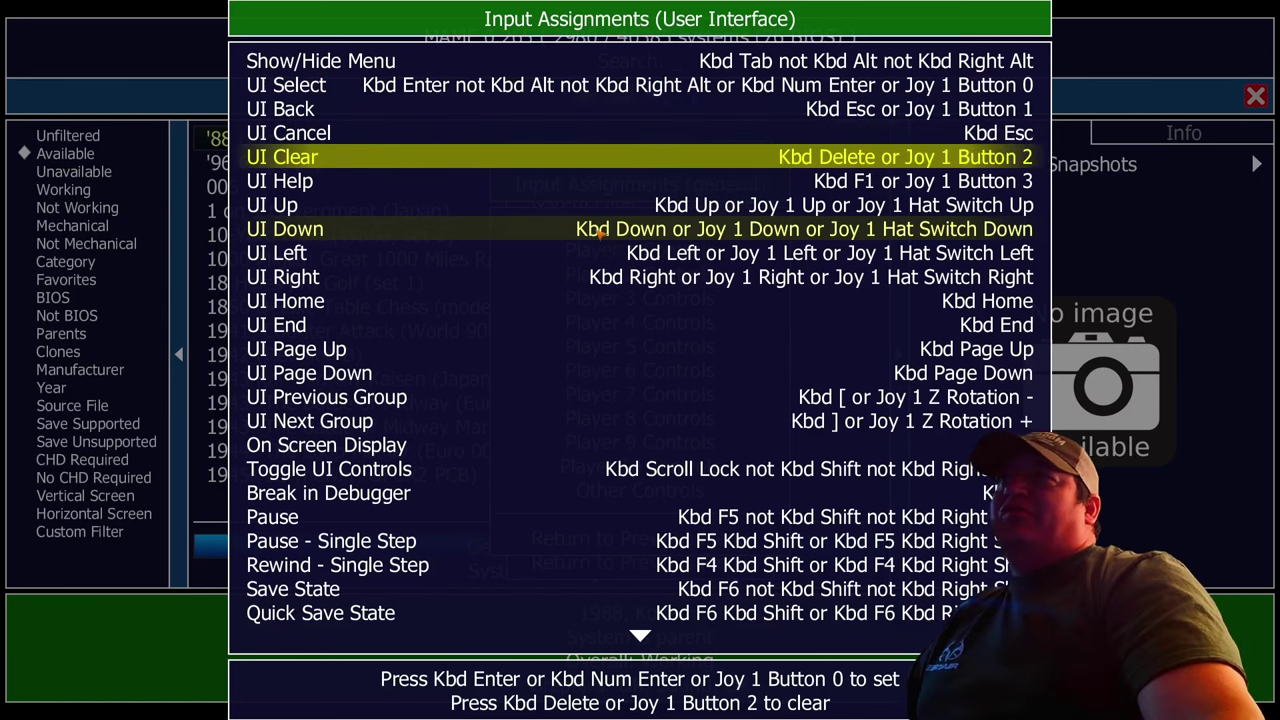
pyautogui.click(783, 133)
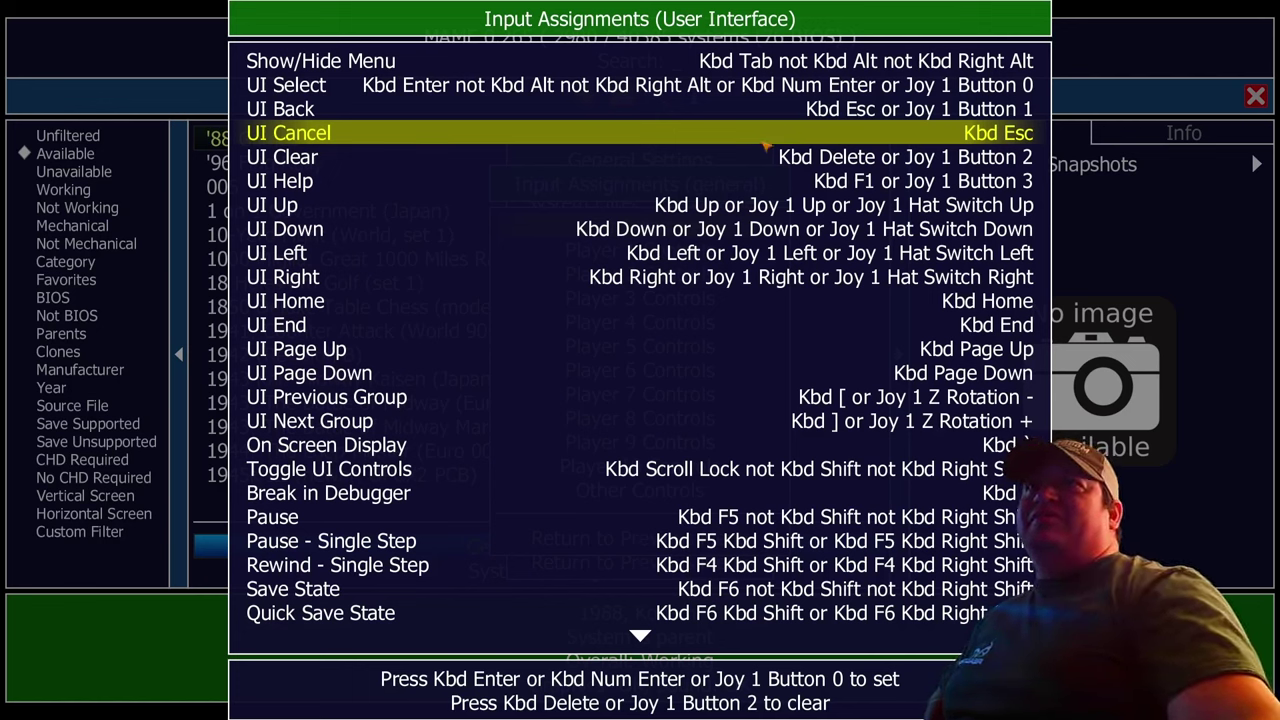
pyautogui.press('Return')
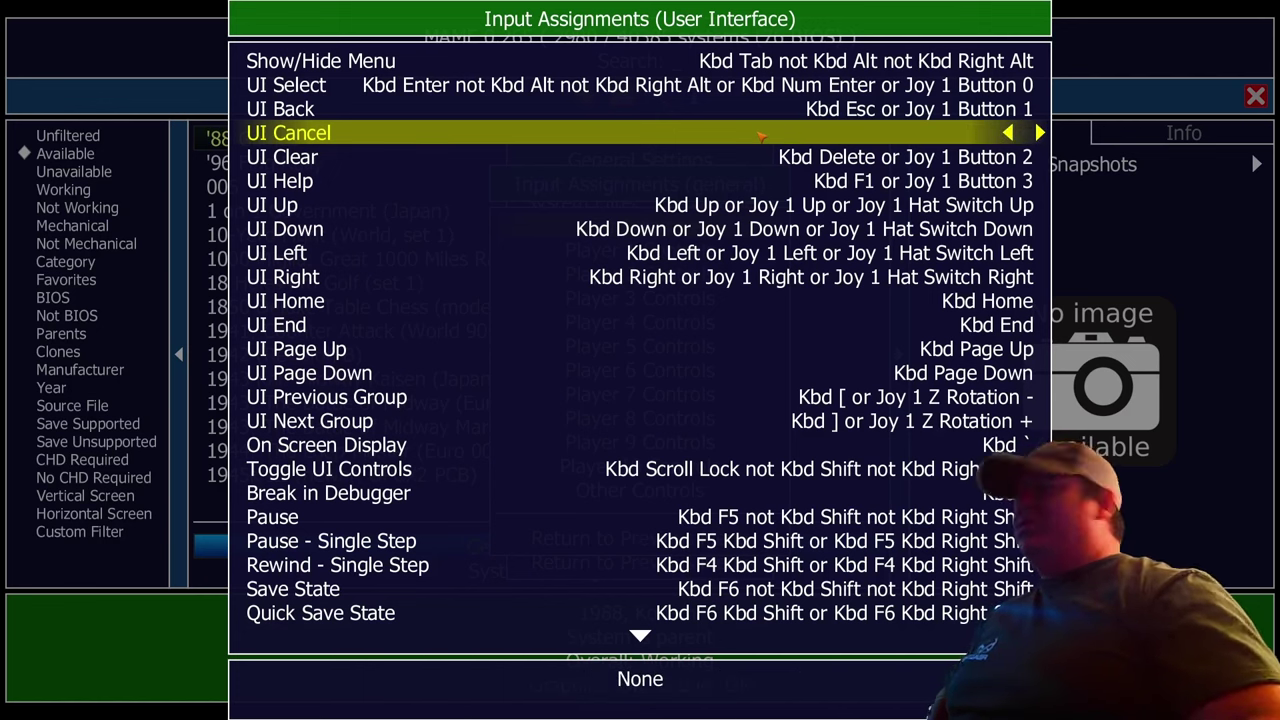
pyautogui.press('Escape')
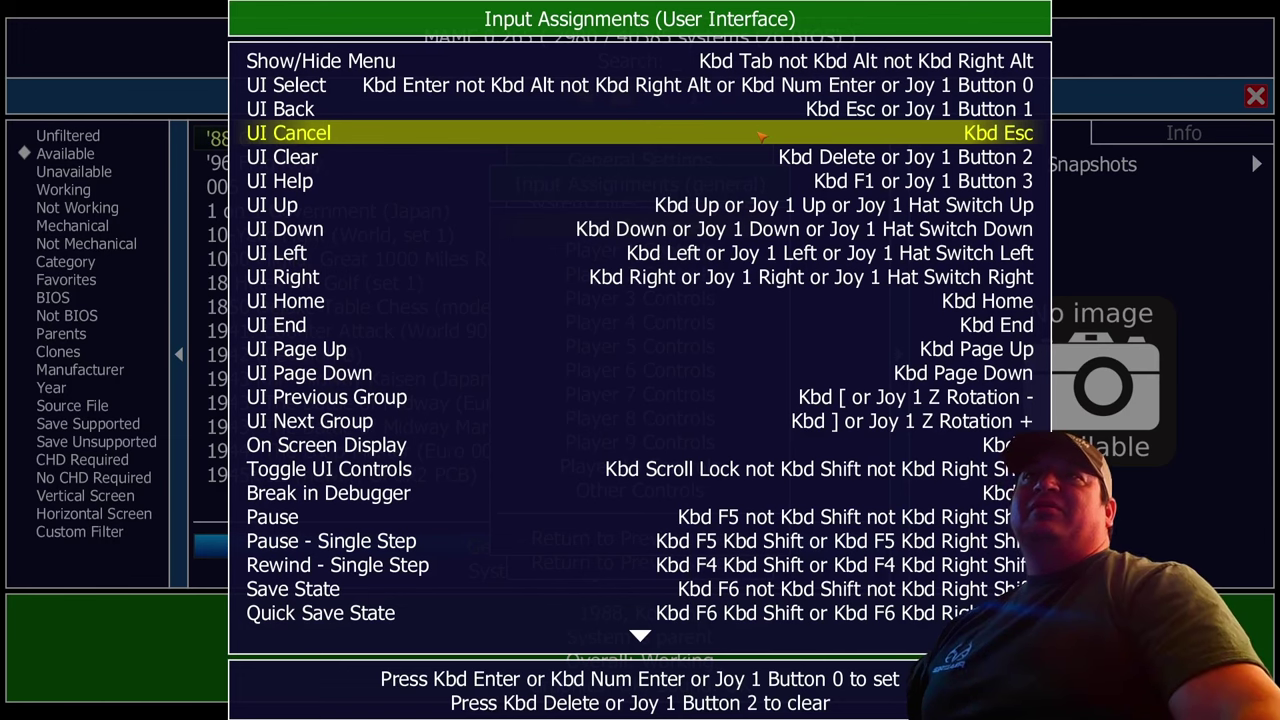
pyautogui.press('Return')
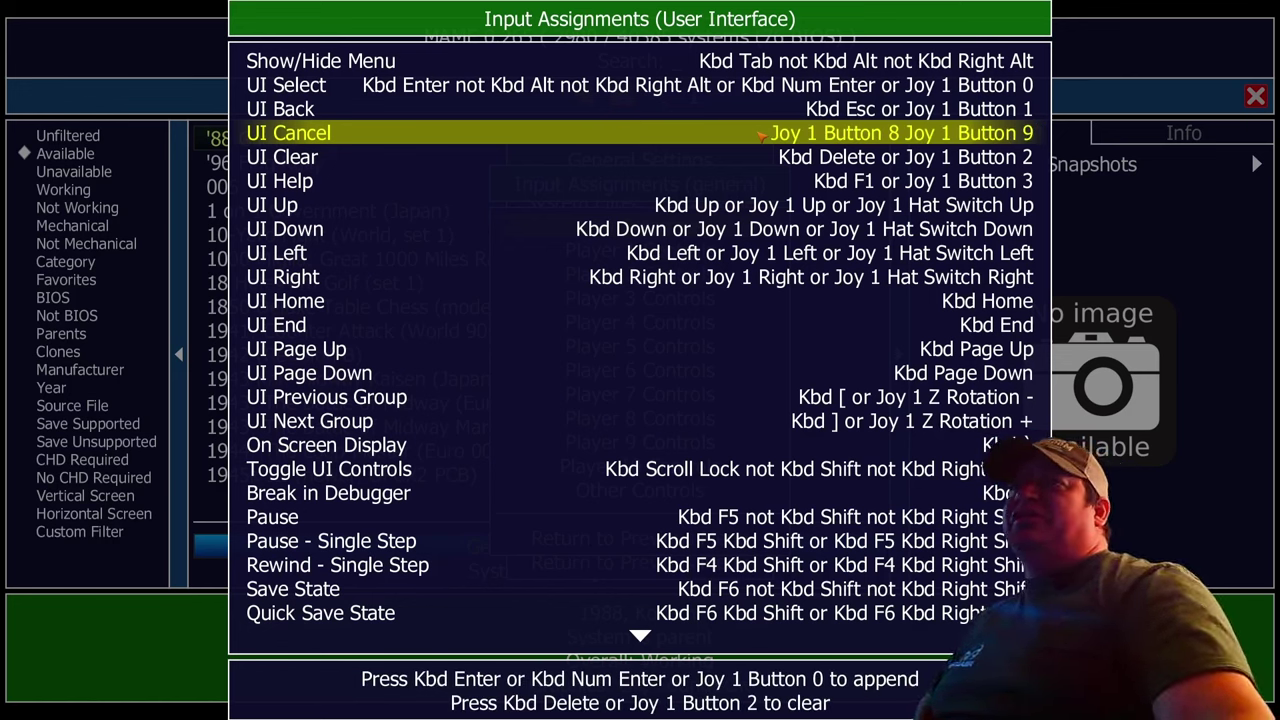
# Step: Look through the remaining User Interface input assignments, from the navigation entries to the snapshot and post-processing entries
pyautogui.scroll(-6, 605, 383)
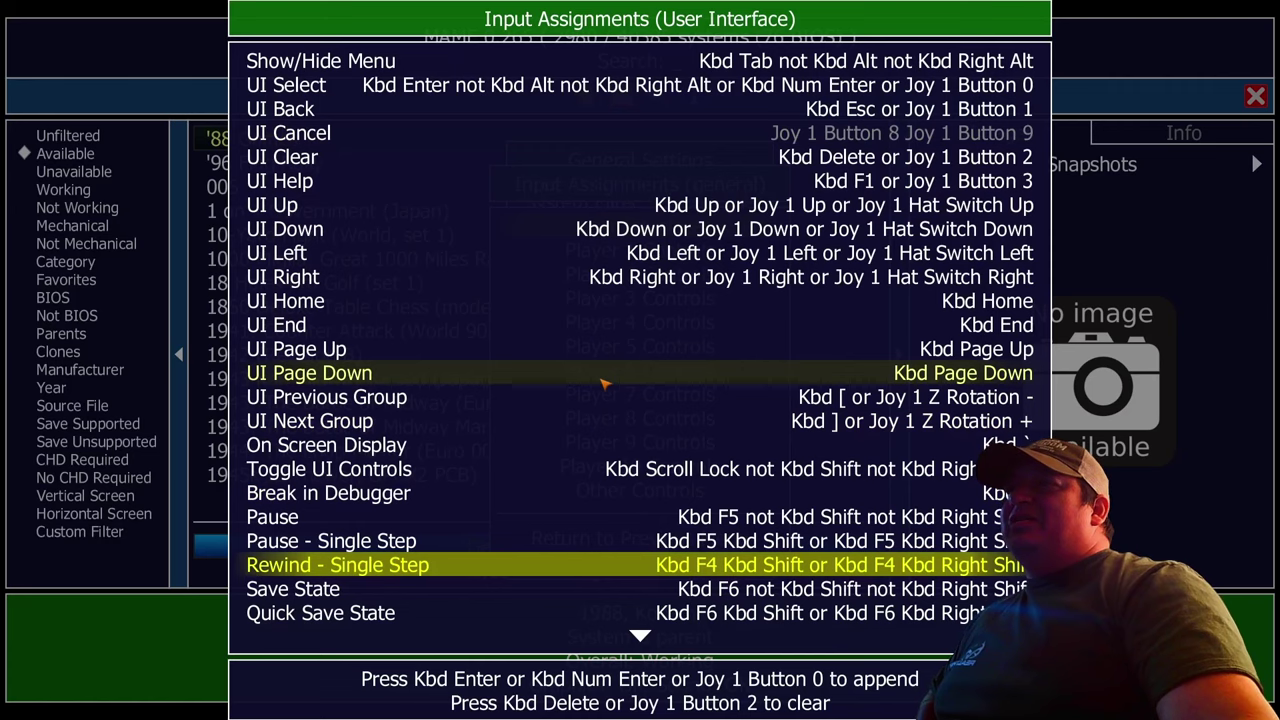
pyautogui.scroll(-9, 605, 383)
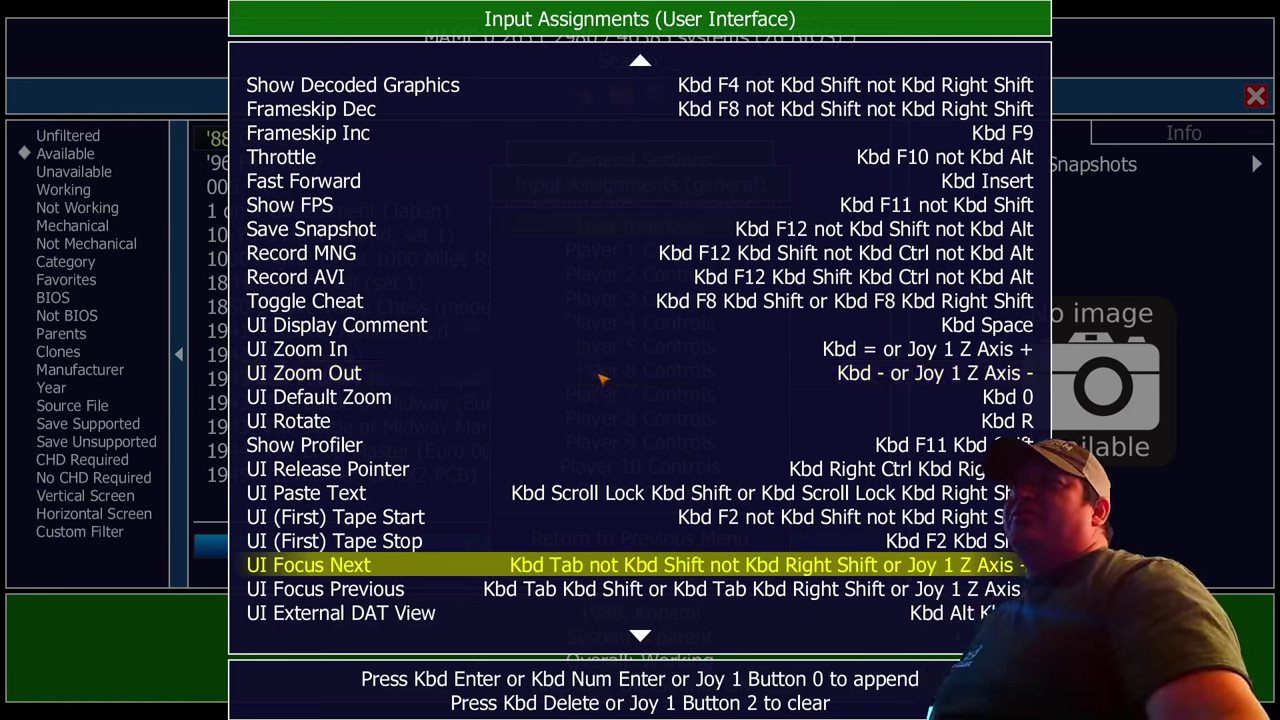
pyautogui.click(581, 298)
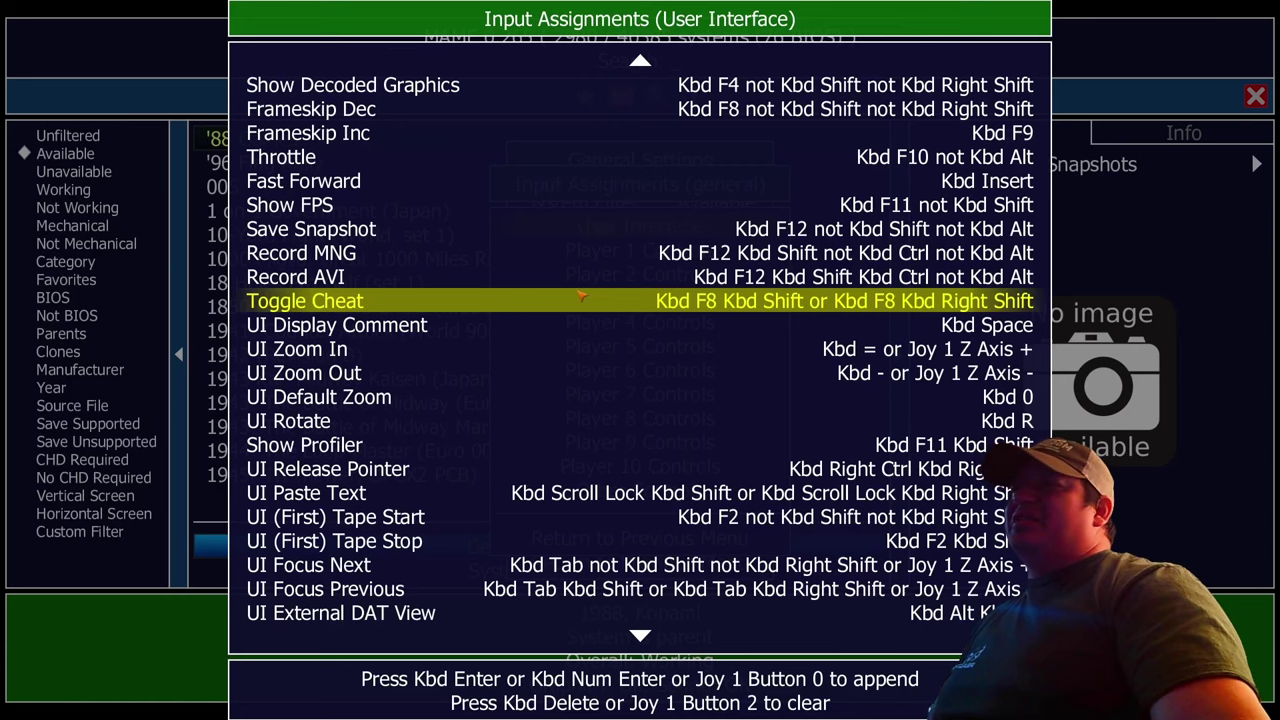
pyautogui.press('Down')
pyautogui.press('Down')
pyautogui.press('Down')
pyautogui.press('Down')
pyautogui.press('Down')
pyautogui.press('Down')
pyautogui.press('Down')
pyautogui.press('Down')
pyautogui.press('Down')
pyautogui.press('Down')
pyautogui.press('Down')
pyautogui.press('Down')
pyautogui.press('Down')
pyautogui.press('Down')
pyautogui.press('Down')
pyautogui.press('Down')
pyautogui.press('Down')
pyautogui.press('Down')
pyautogui.press('Down')
pyautogui.press('Down')
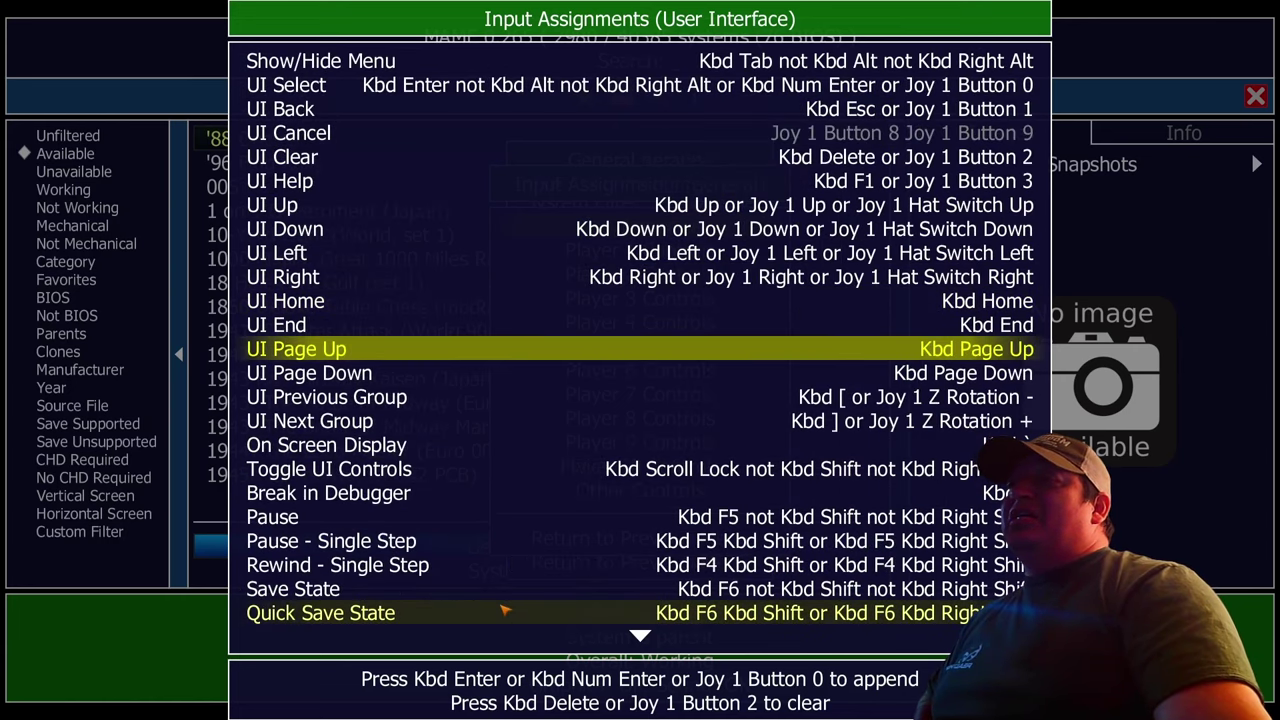
pyautogui.press('Down')
pyautogui.press('Down')
pyautogui.press('Down')
pyautogui.press('Down')
pyautogui.press('Down')
pyautogui.press('Down')
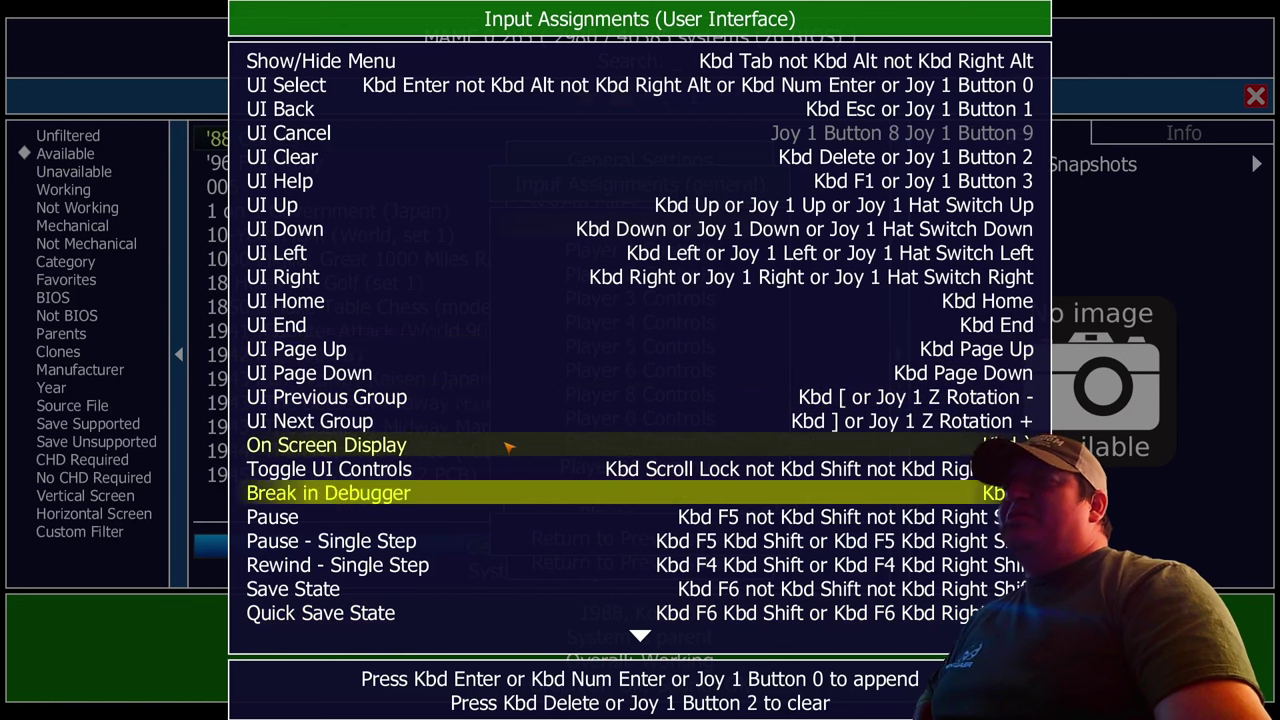
pyautogui.press('Down')
pyautogui.press('Down')
pyautogui.press('Down')
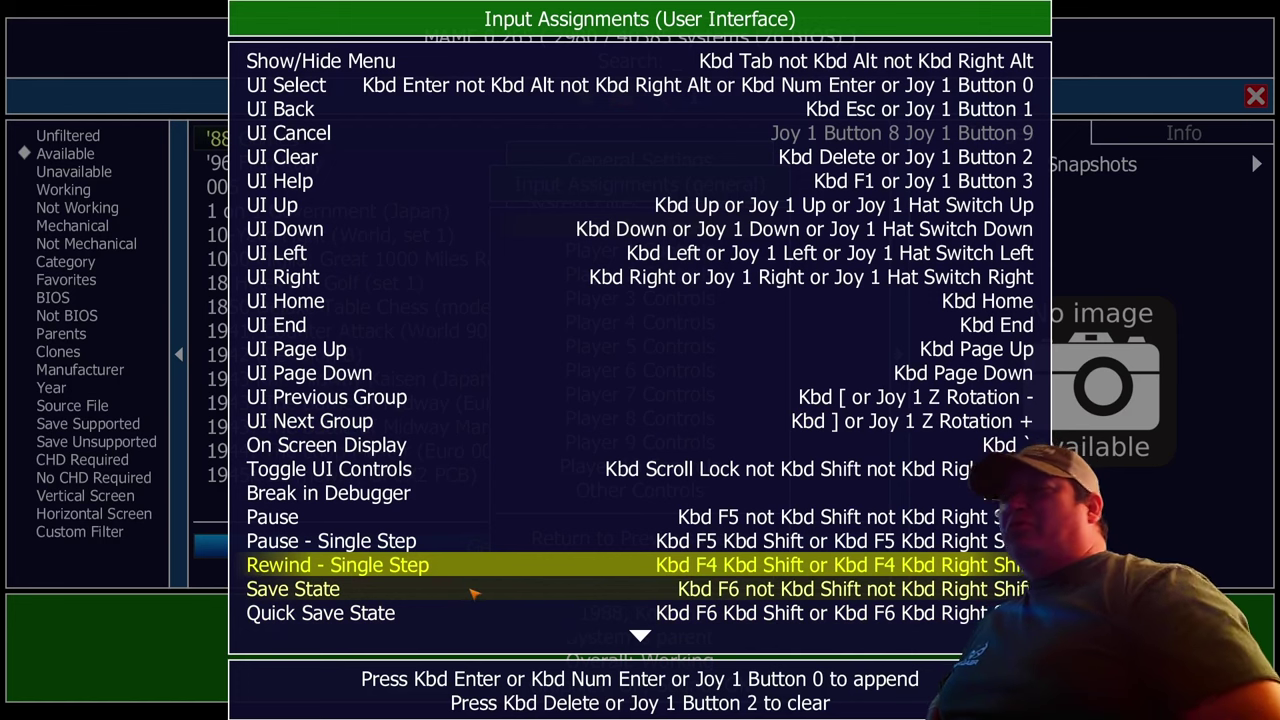
pyautogui.scroll(-4, 475, 592)
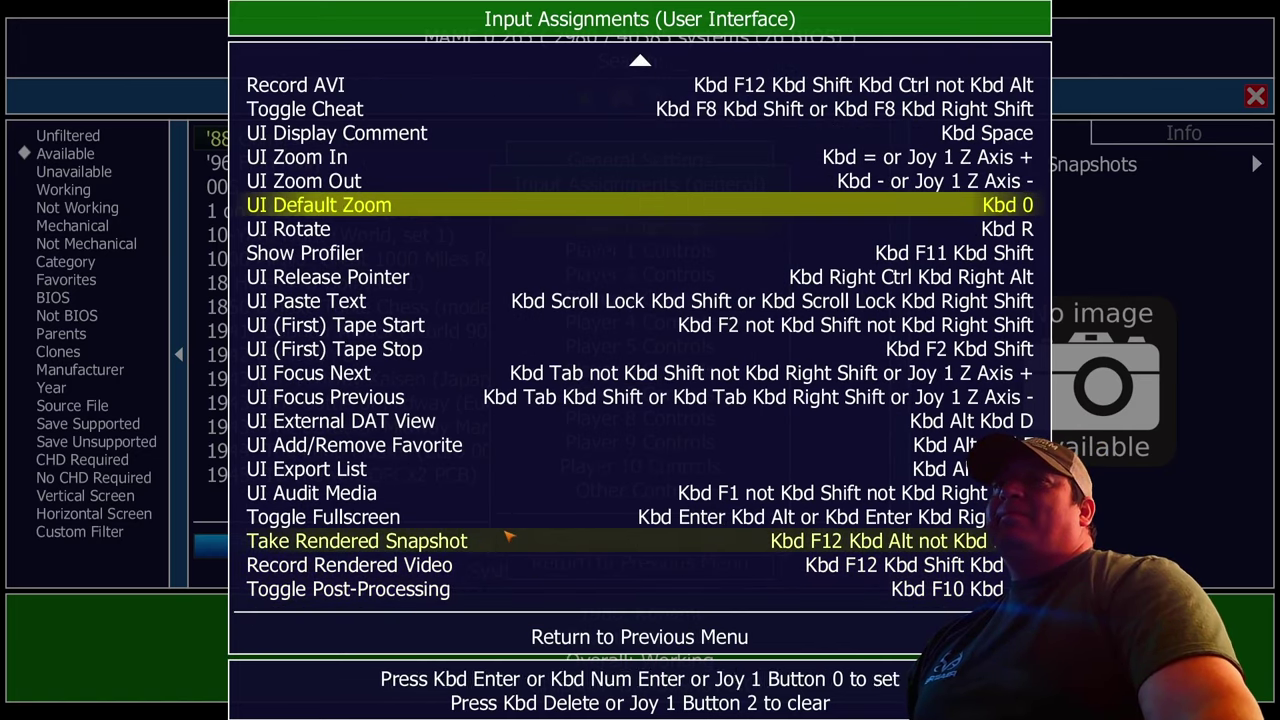
# Step: Return to General Settings and save the changed input assignments
pyautogui.press('Escape')
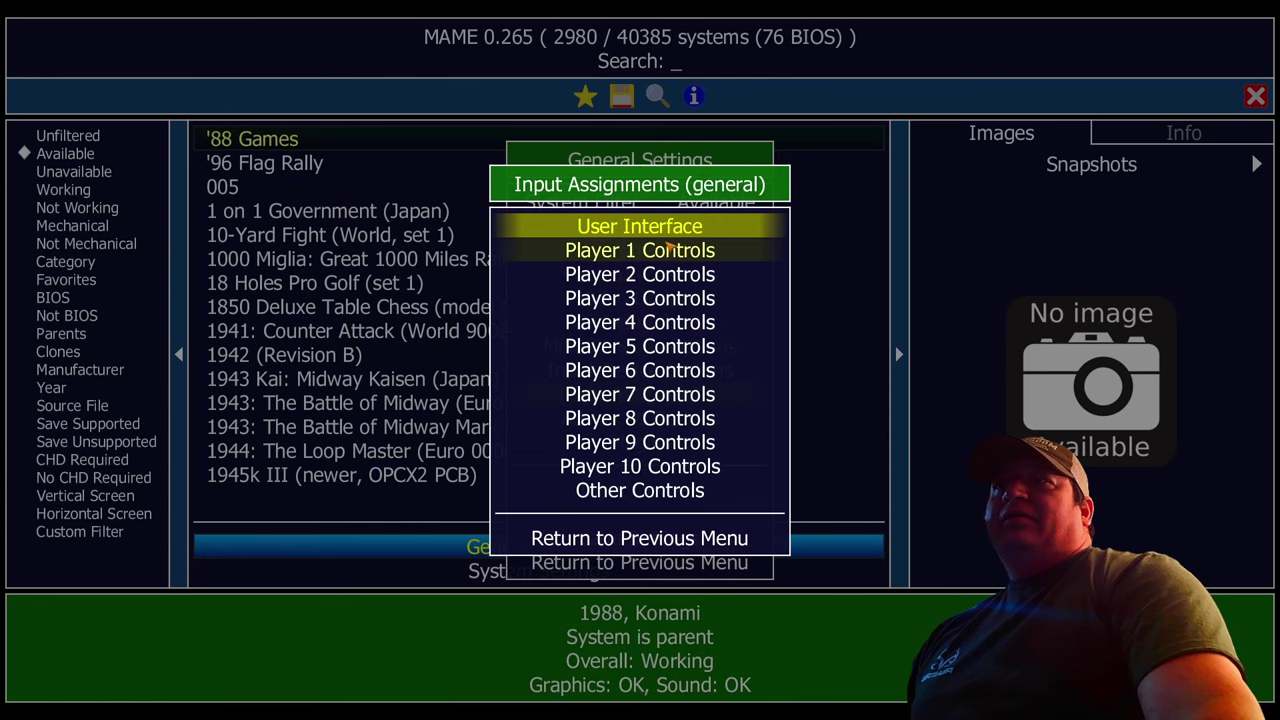
pyautogui.click(625, 543)
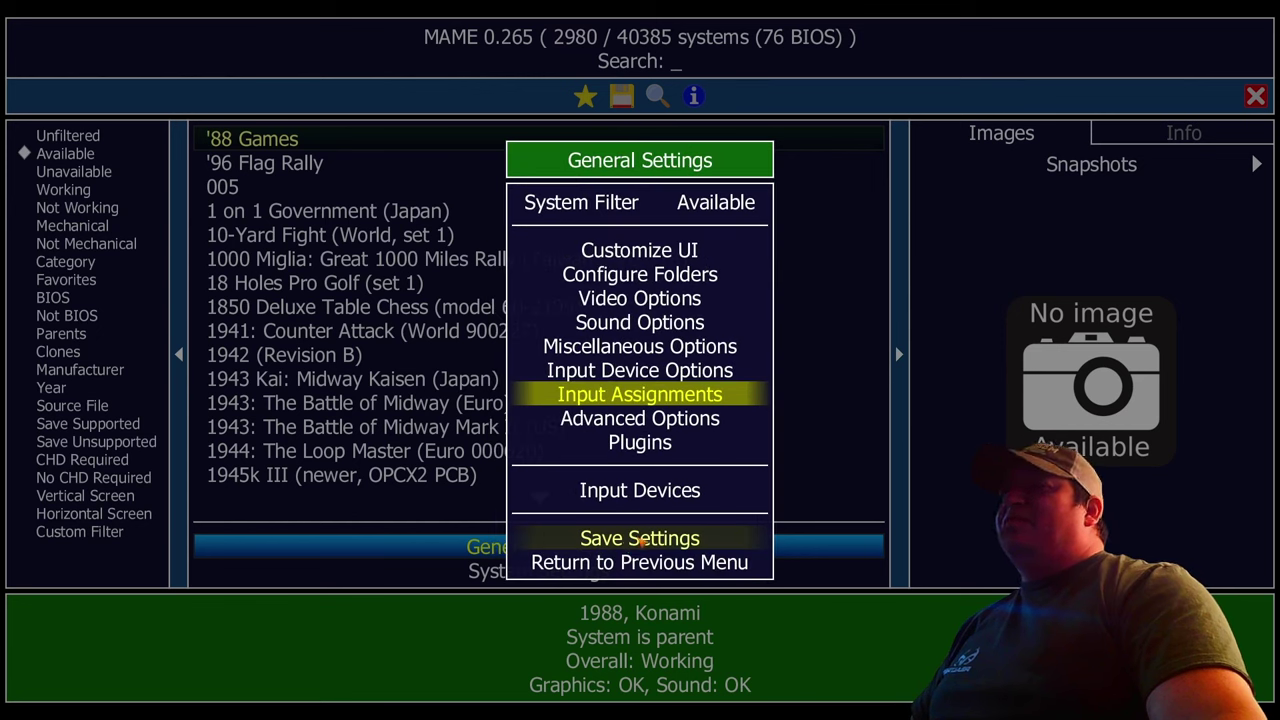
pyautogui.click(643, 540)
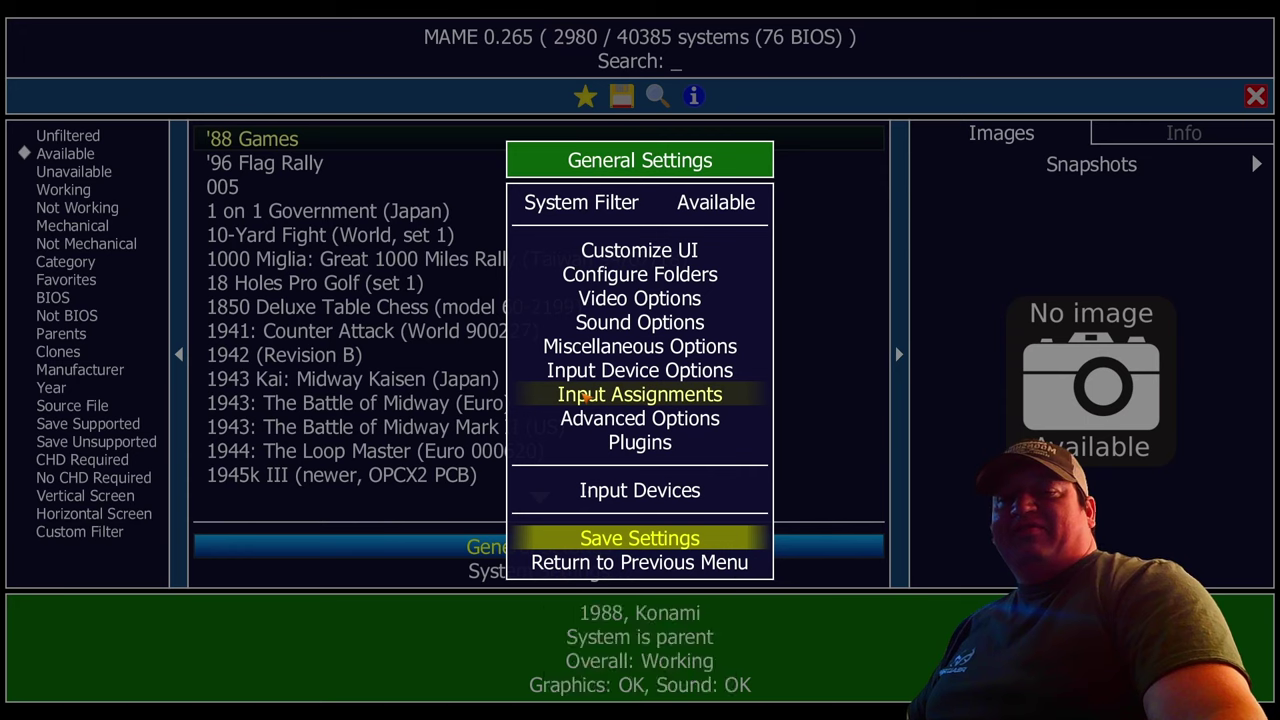
# Step: In Input Device Options, set Lightgun Device Assignment and Trackball Device Assignment to mouse, and save the settings
pyautogui.click(640, 394)
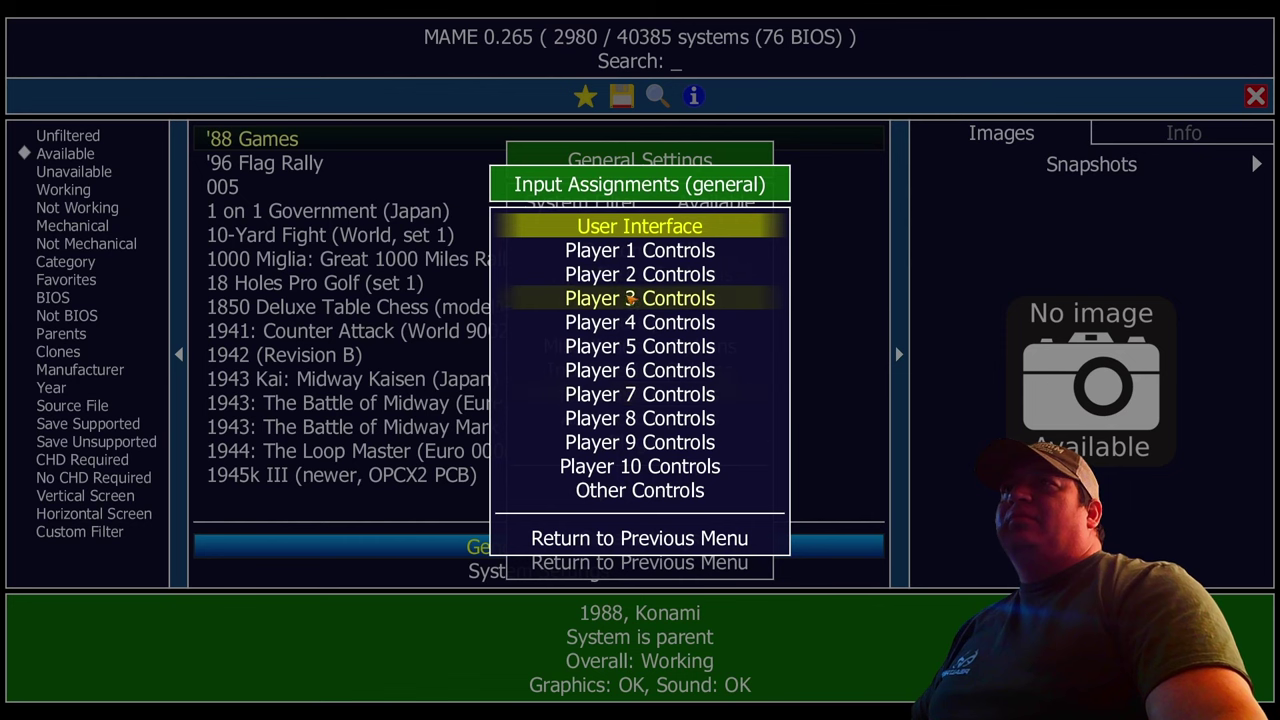
pyautogui.click(624, 540)
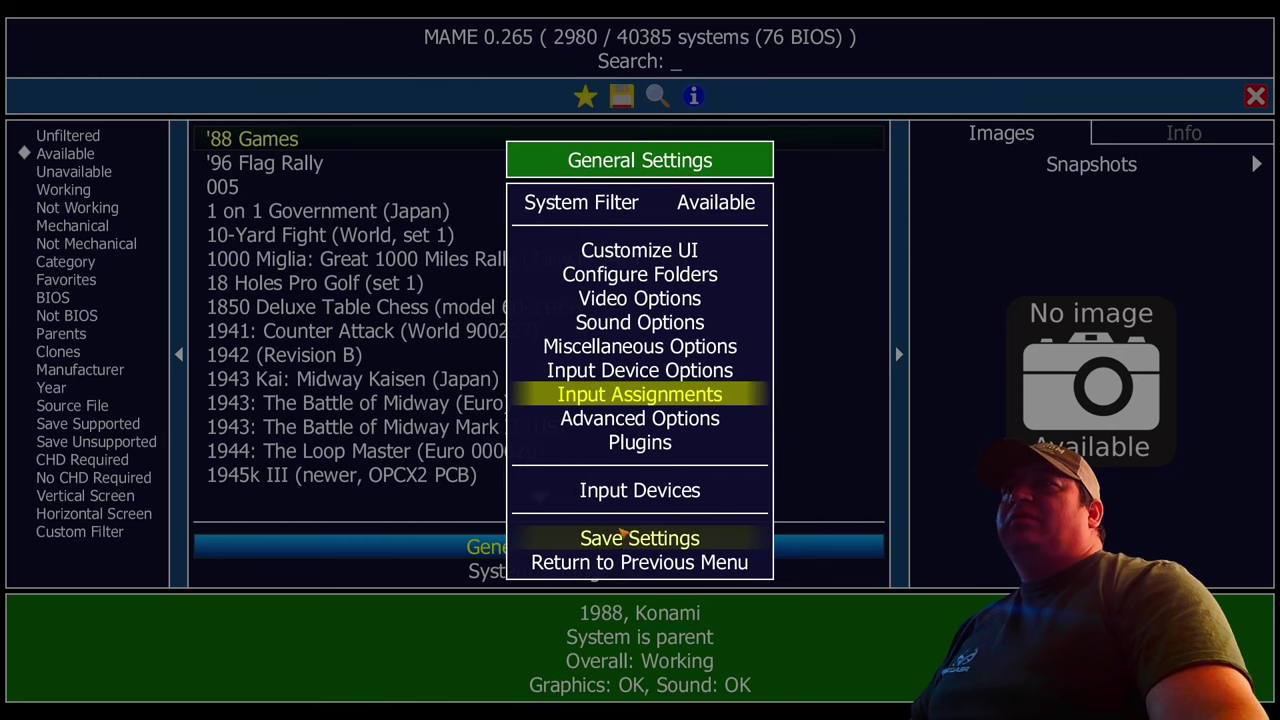
pyautogui.click(630, 371)
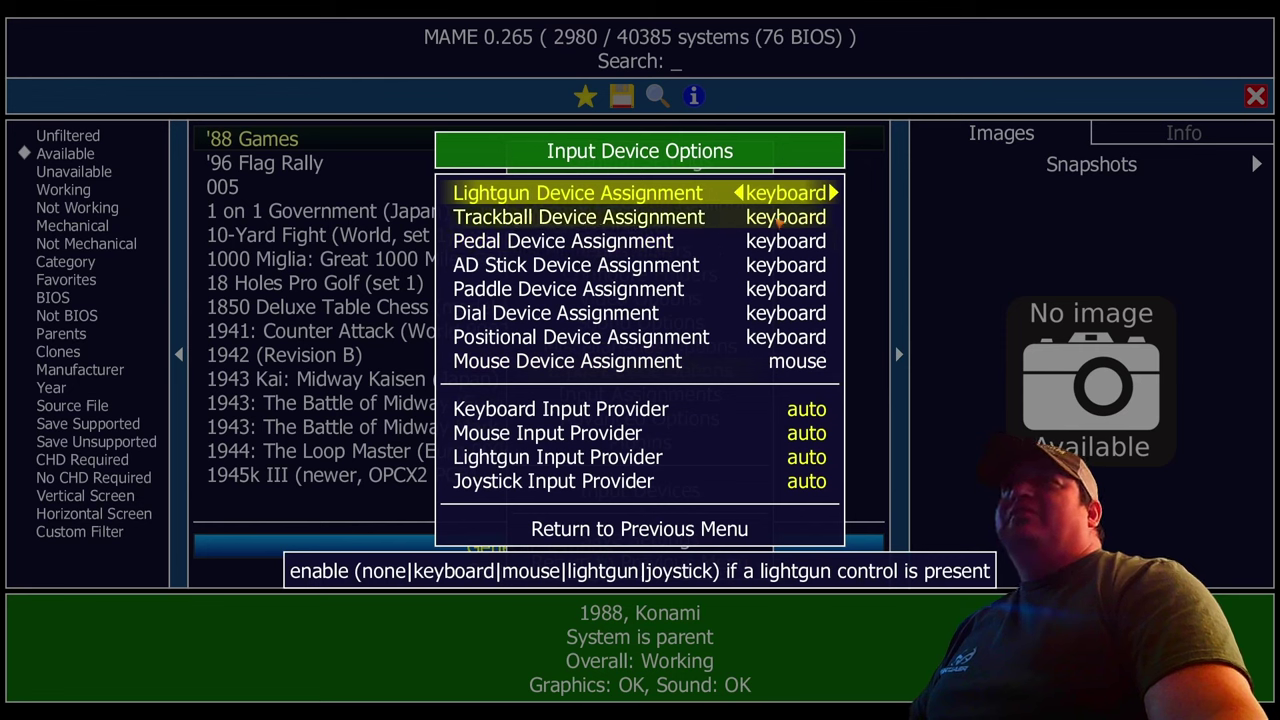
pyautogui.click(835, 195)
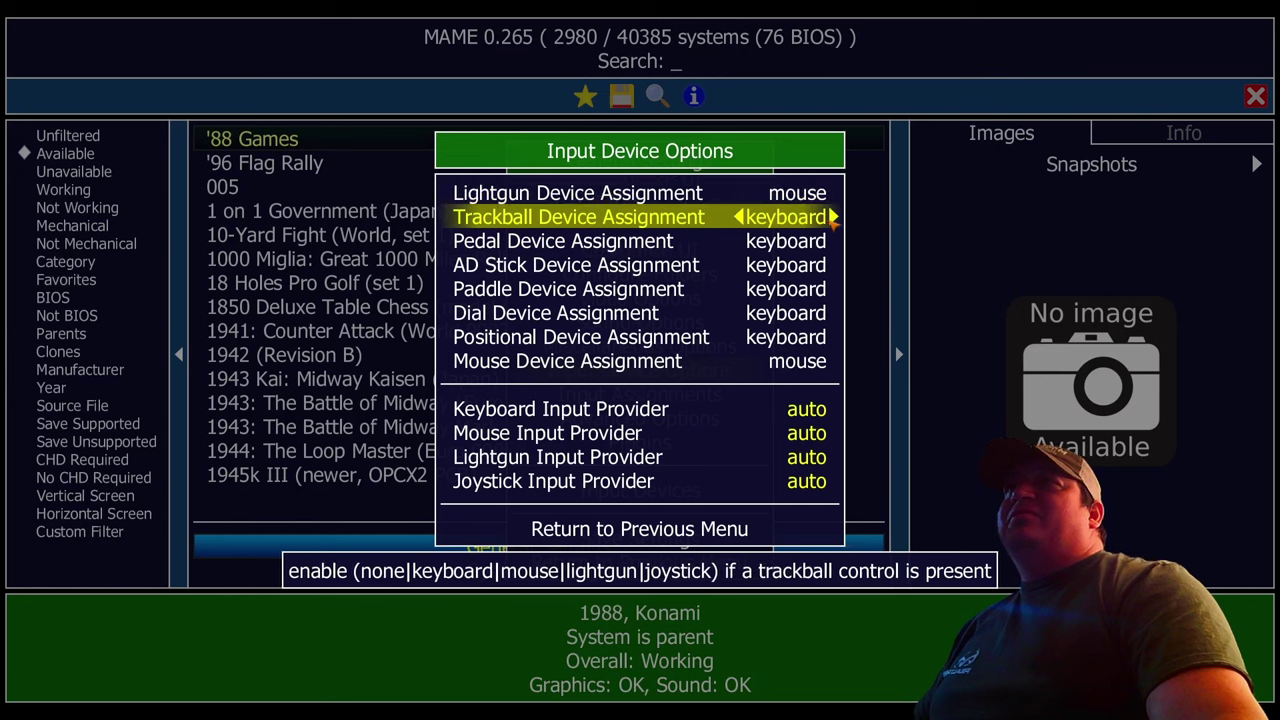
pyautogui.click(833, 218)
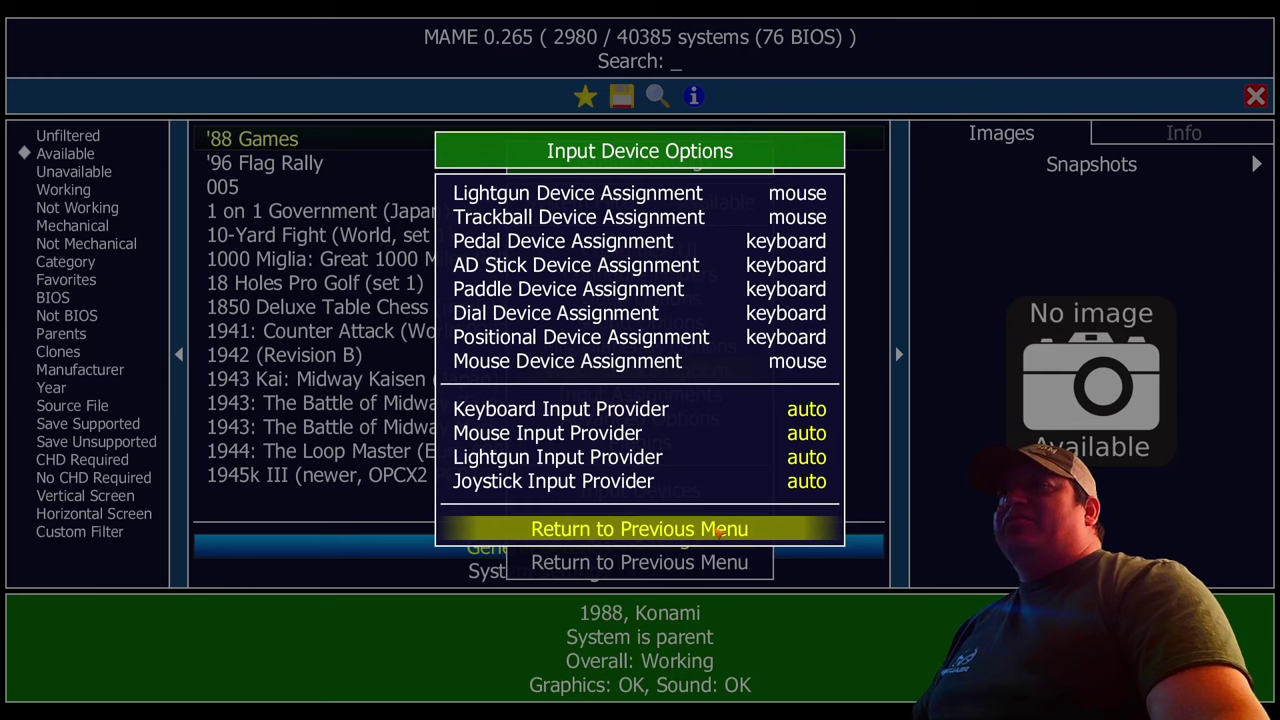
pyautogui.click(652, 536)
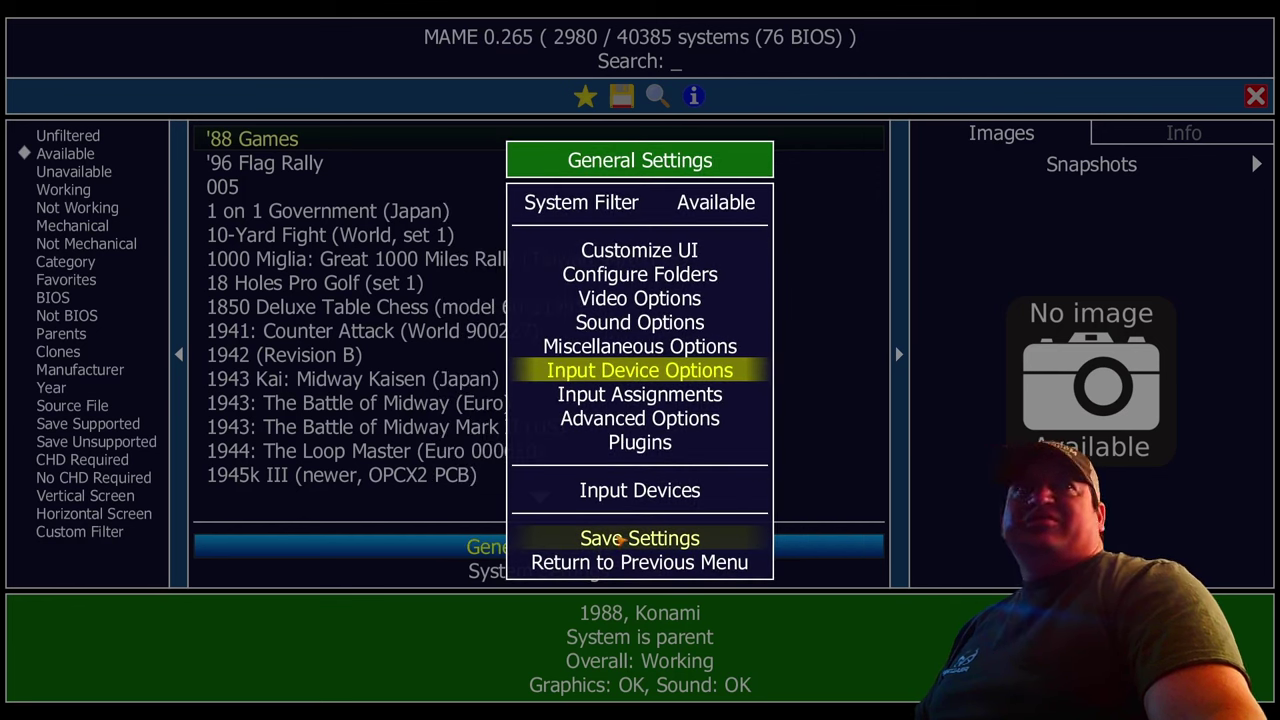
pyautogui.click(622, 540)
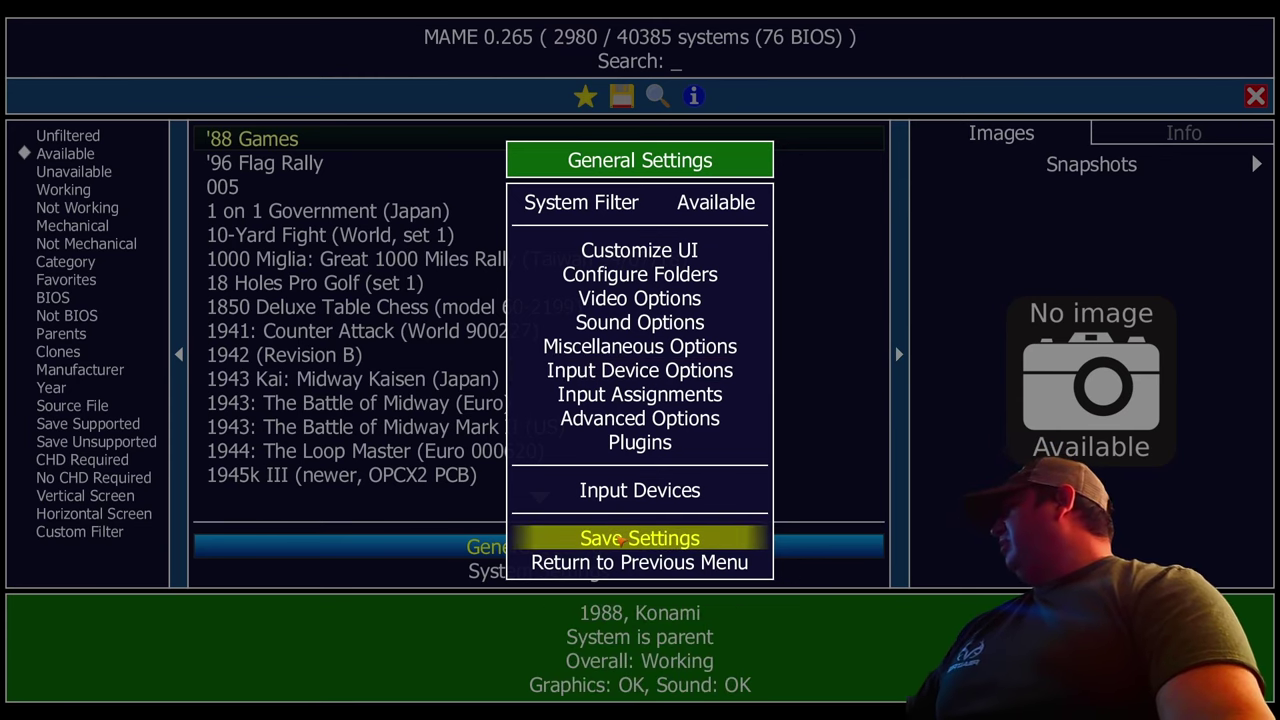
# Step: Exit MAME and open the cfg folder inside the MAME 0.265 directory in File Explorer
pyautogui.press('Escape')
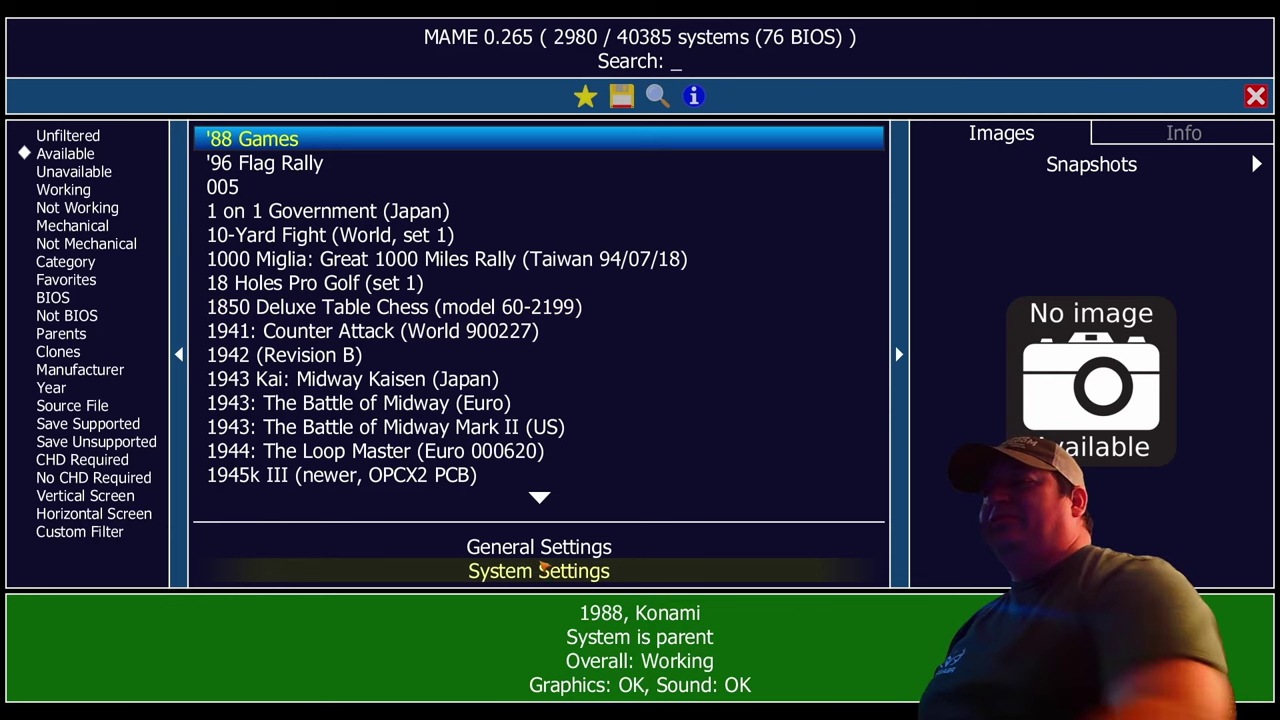
pyautogui.press('Escape')
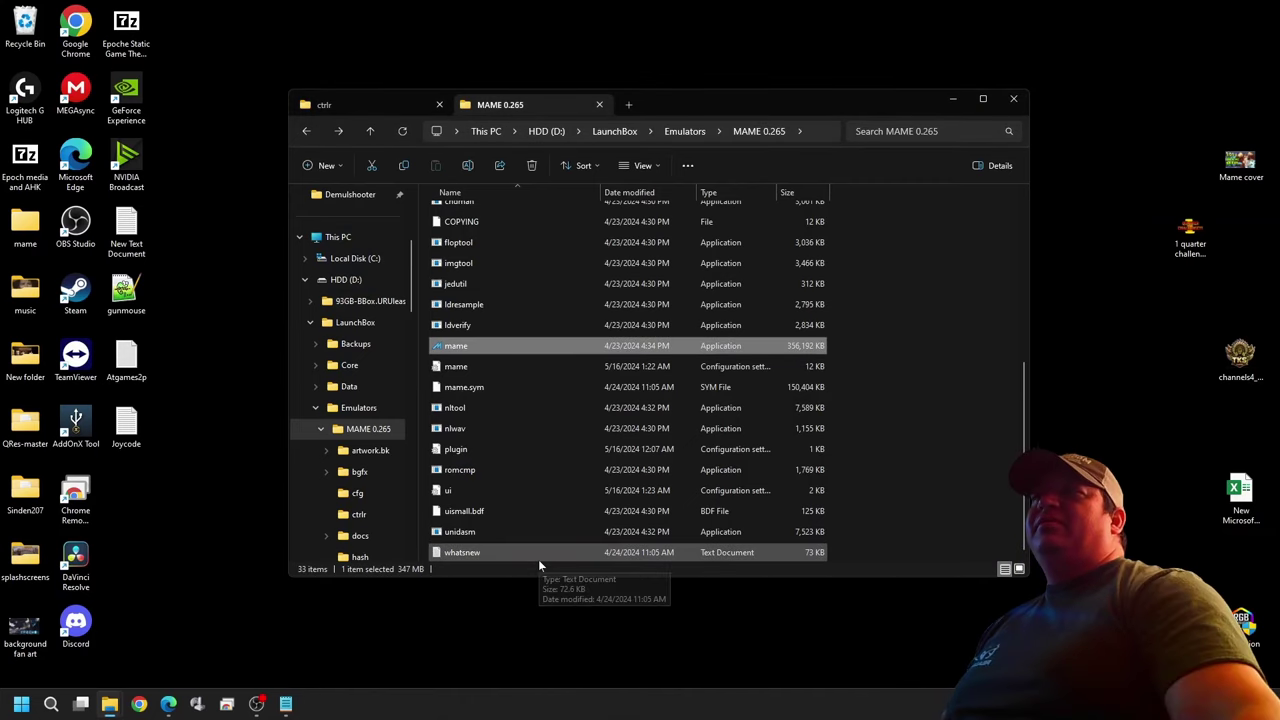
pyautogui.scroll(5, 515, 440)
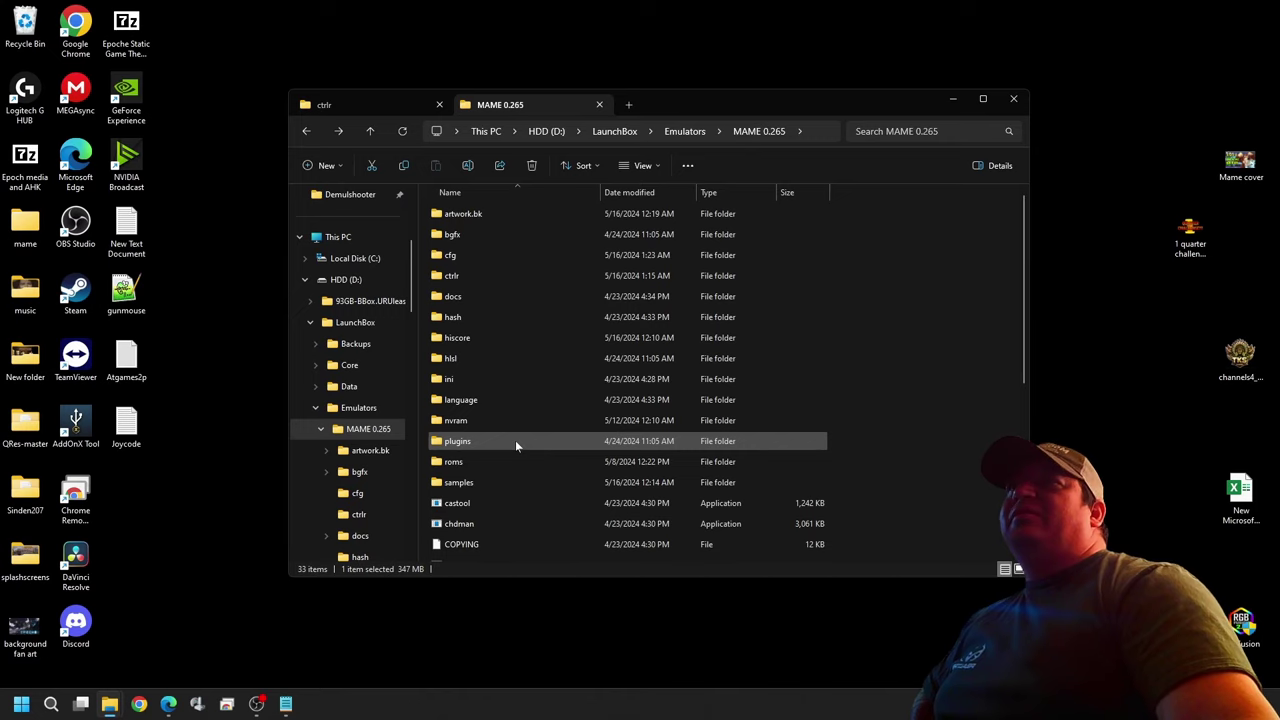
pyautogui.doubleClick(492, 254)
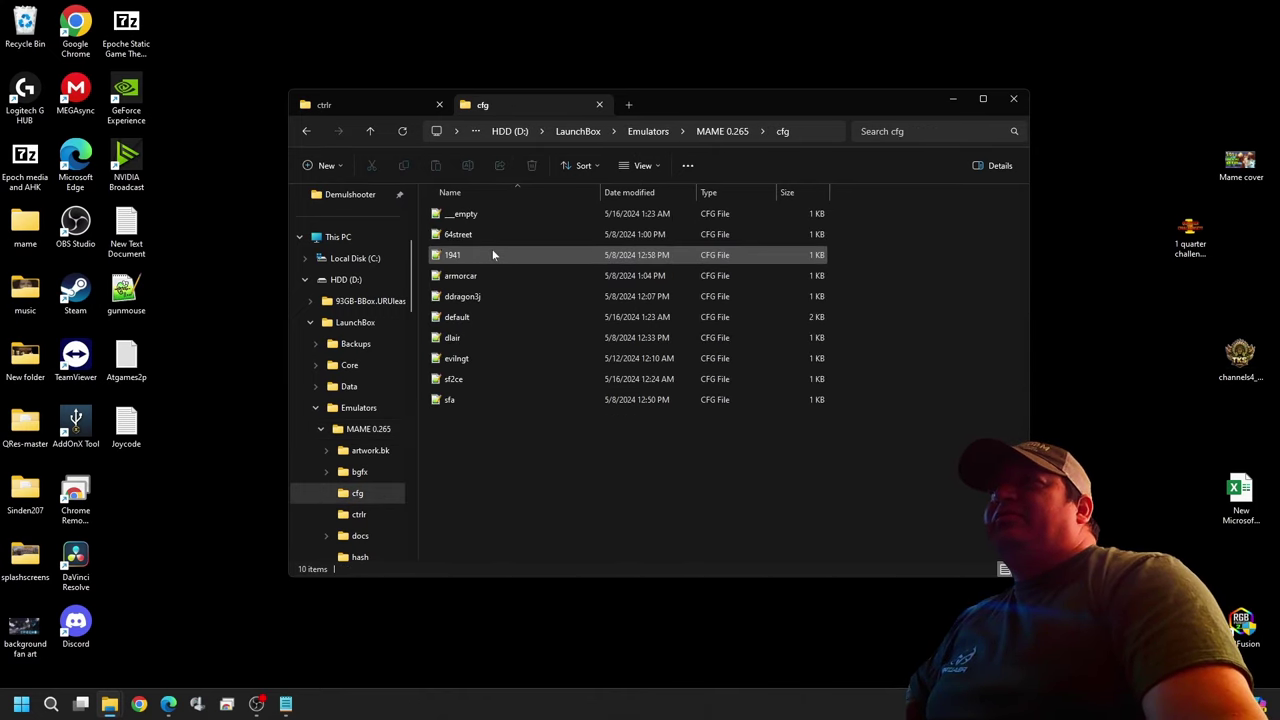
# Step: Open the default configuration file in Notepad++, review its start, select, coin and UI cancel mappings, and close it
pyautogui.doubleClick(492, 318)
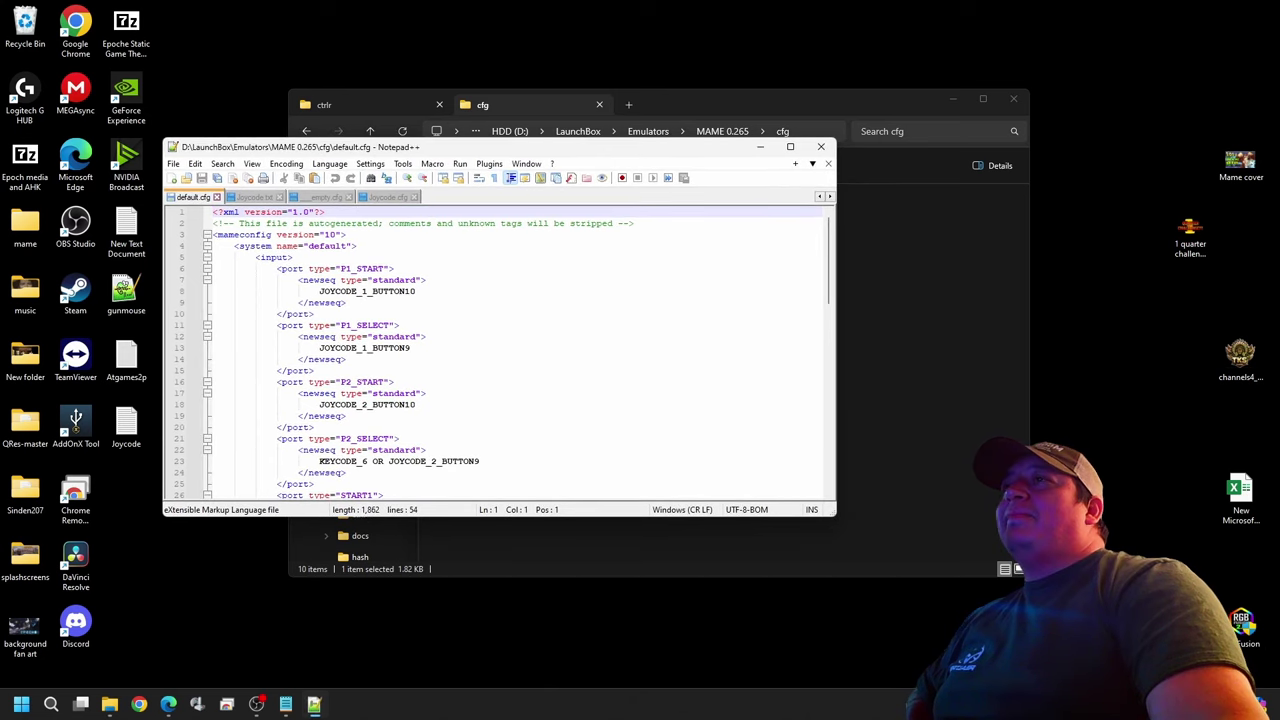
pyautogui.scroll(-10, 500, 350)
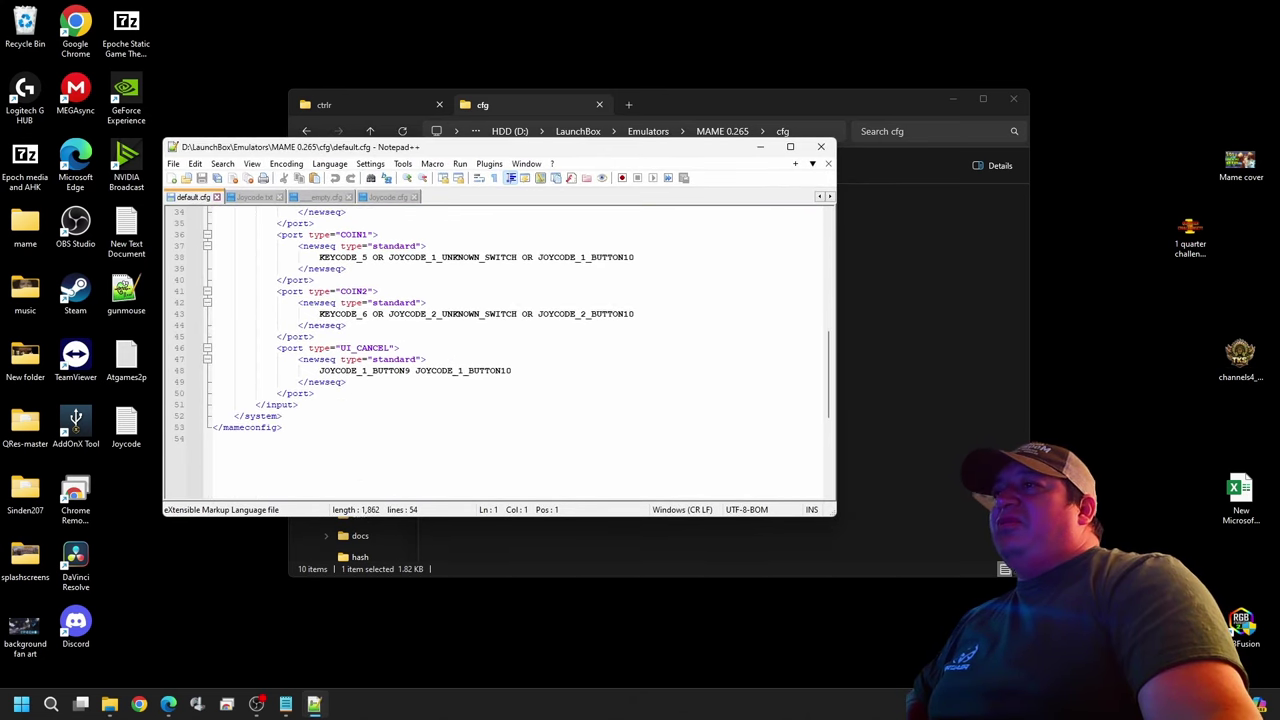
pyautogui.scroll(10, 500, 350)
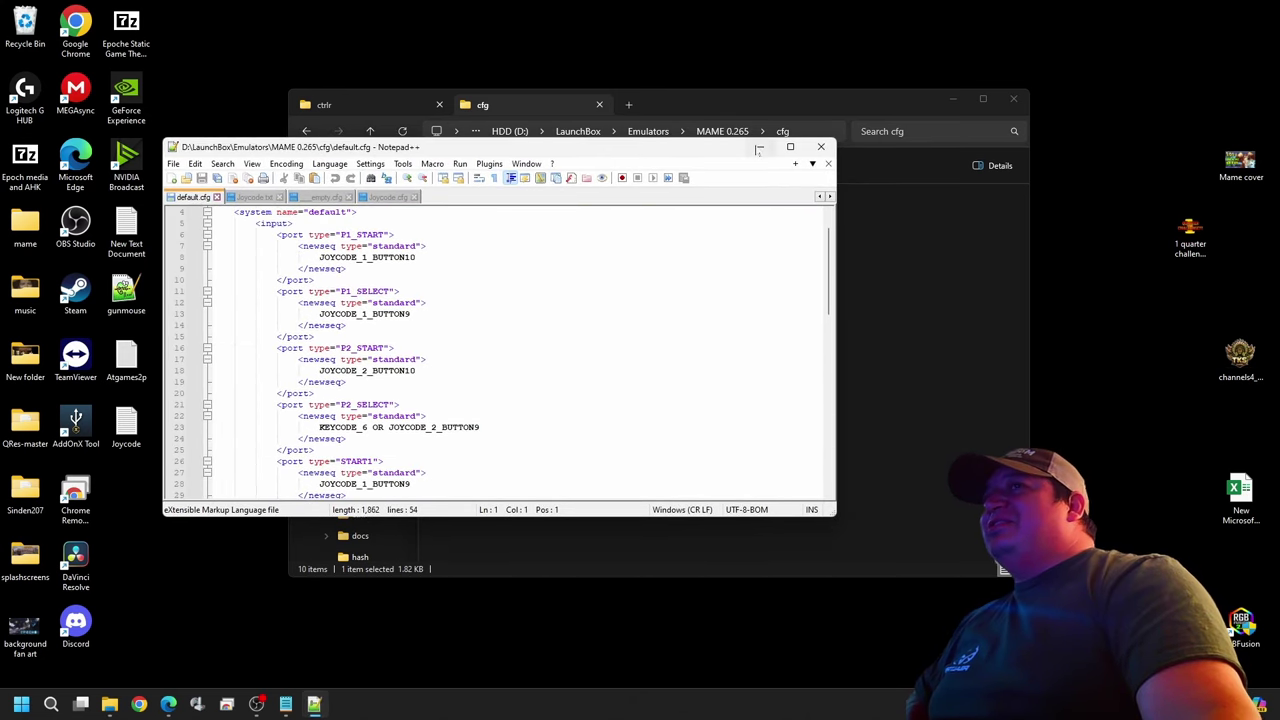
pyautogui.click(822, 148)
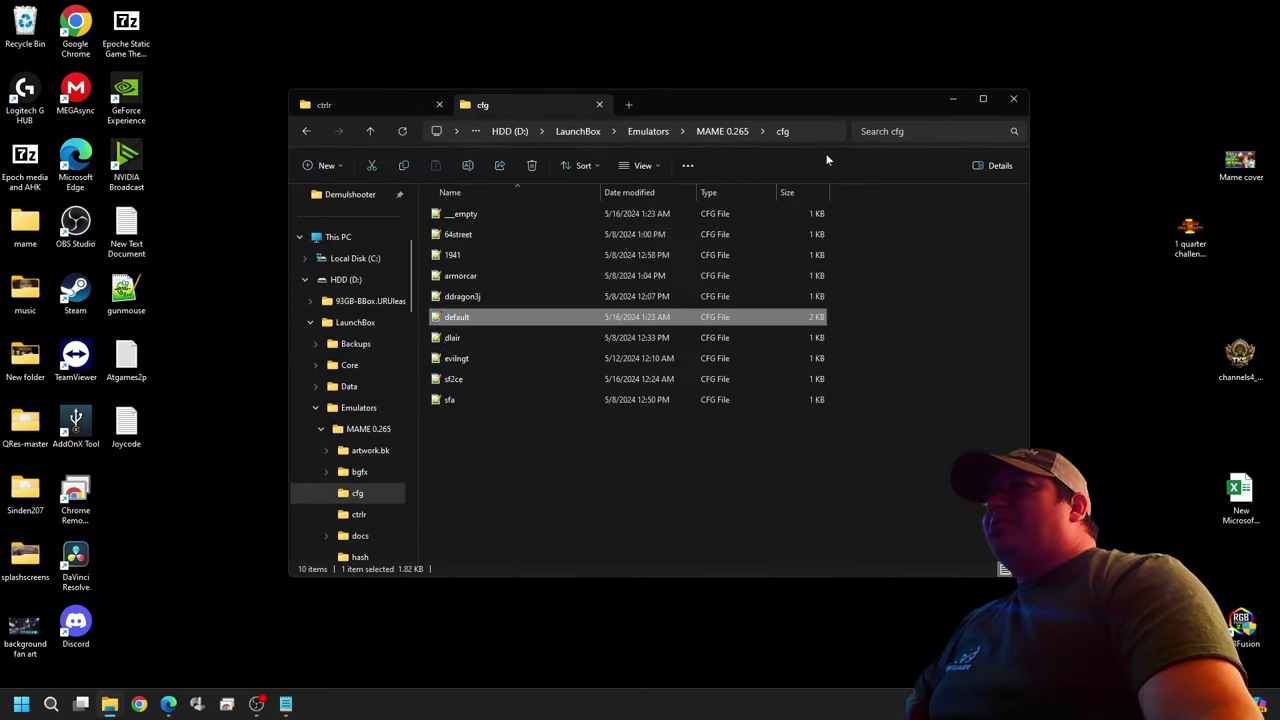
pyautogui.rightClick(473, 321)
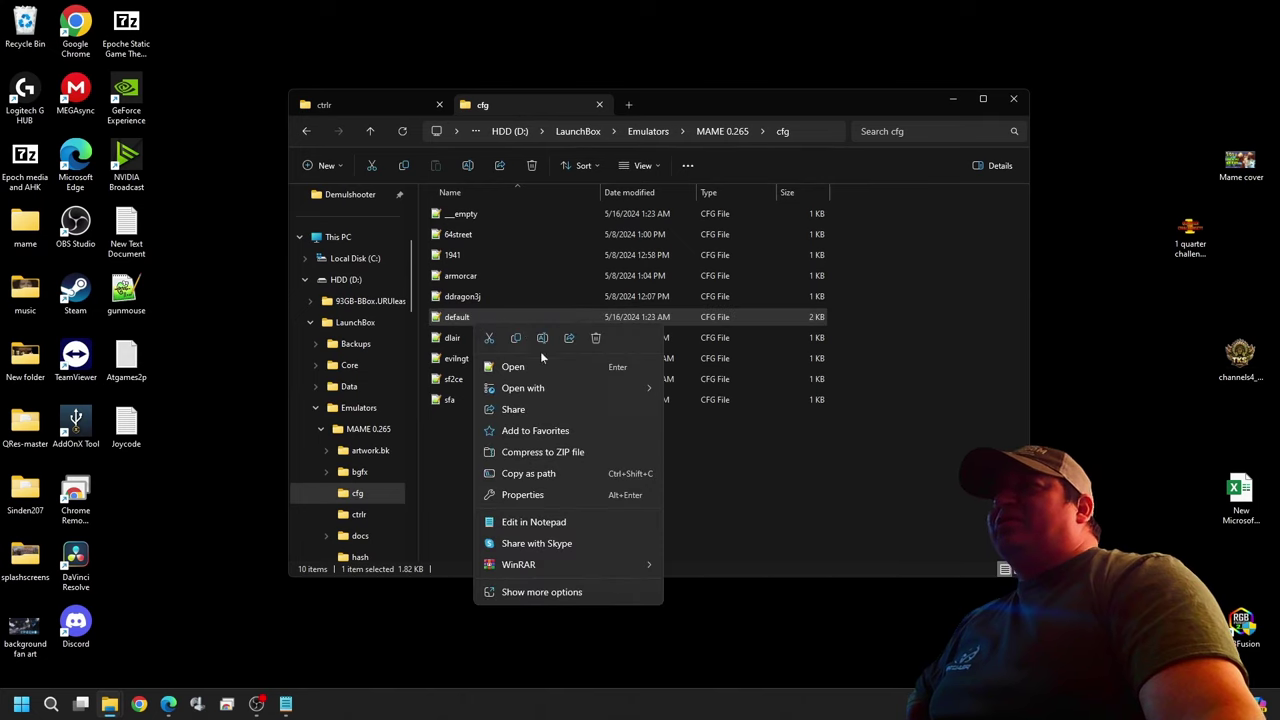
pyautogui.click(533, 592)
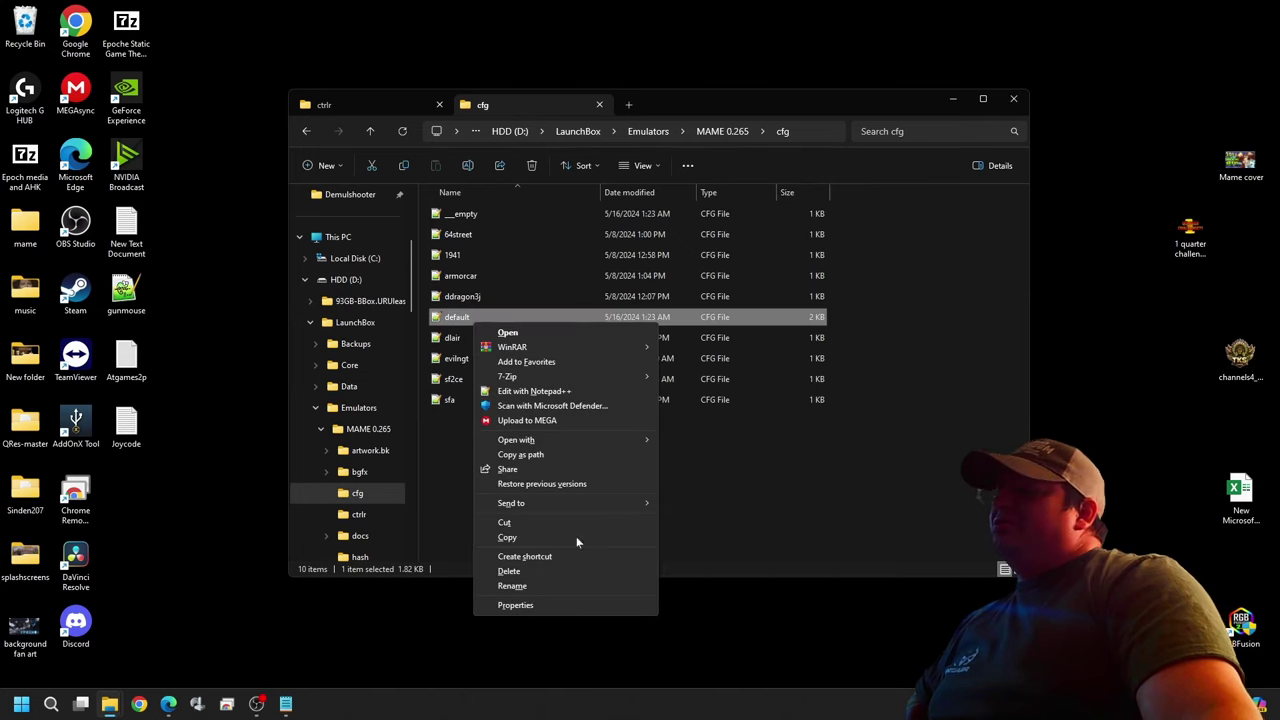
pyautogui.click(456, 482)
# Step: Make the default configuration file in the cfg folder read-only and apply the changed attribute
pyautogui.rightClick(469, 318)
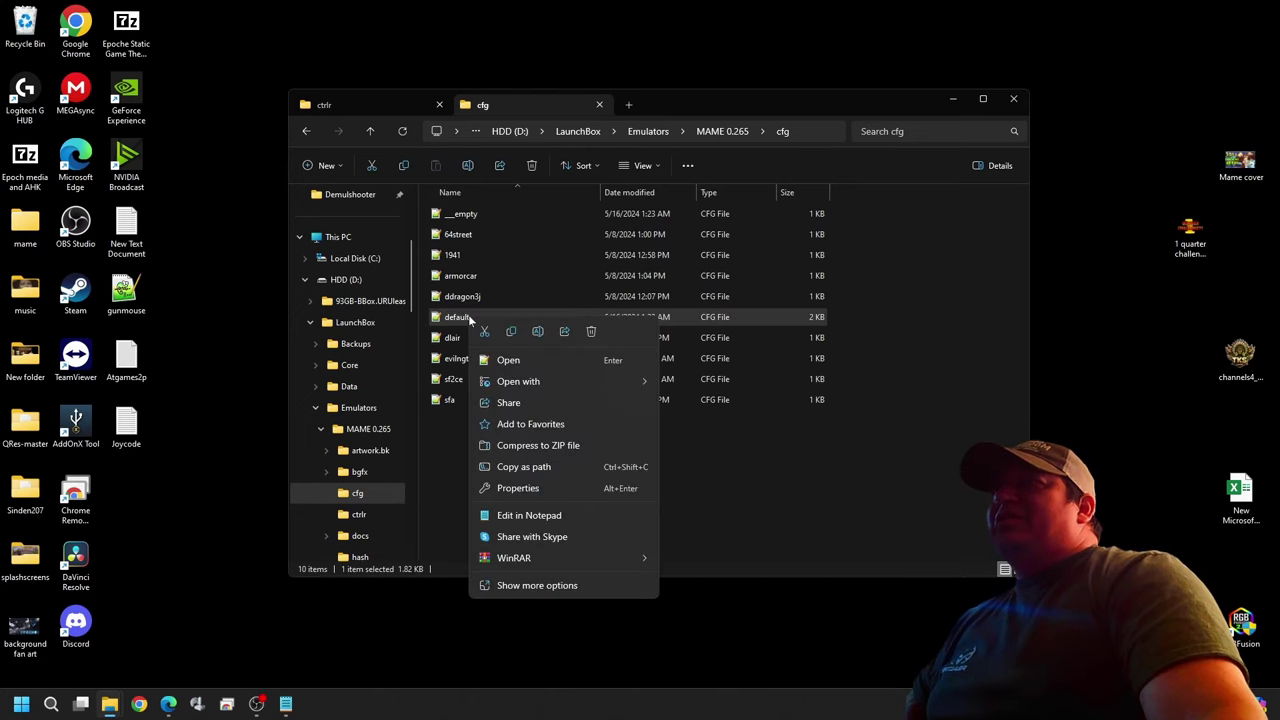
pyautogui.click(545, 488)
pyautogui.click(541, 569)
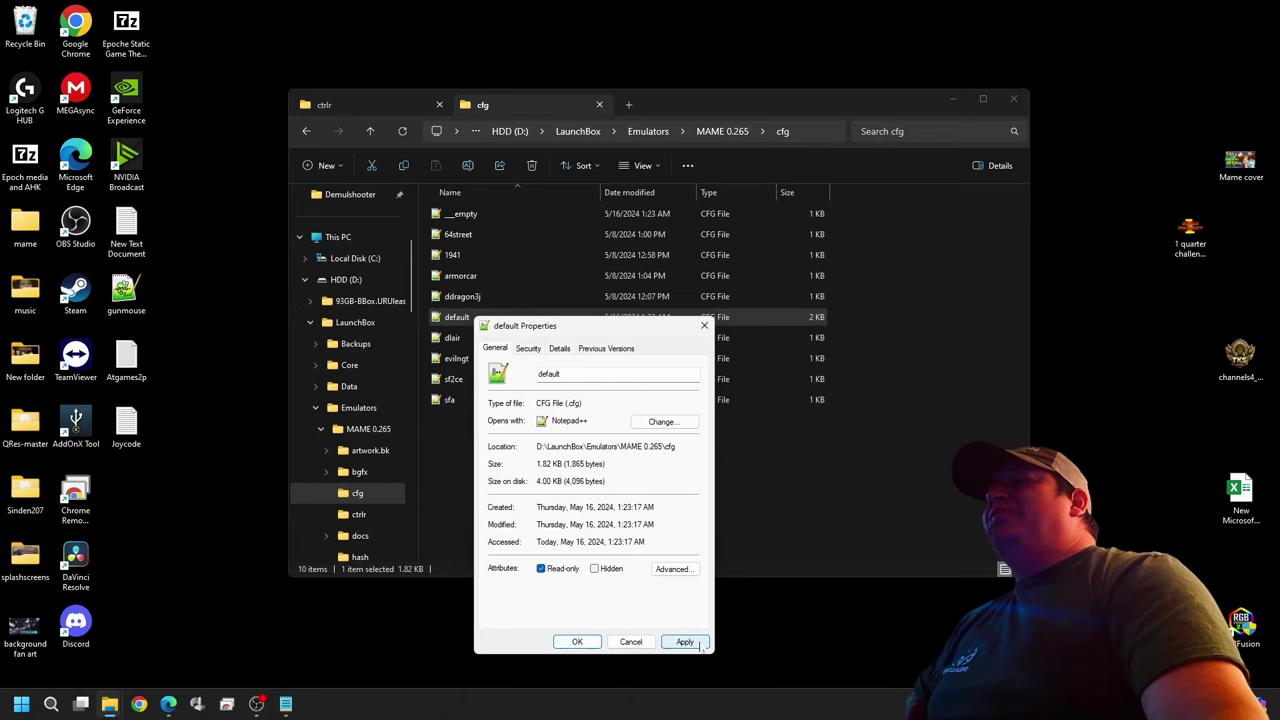
pyautogui.click(685, 642)
pyautogui.click(578, 642)
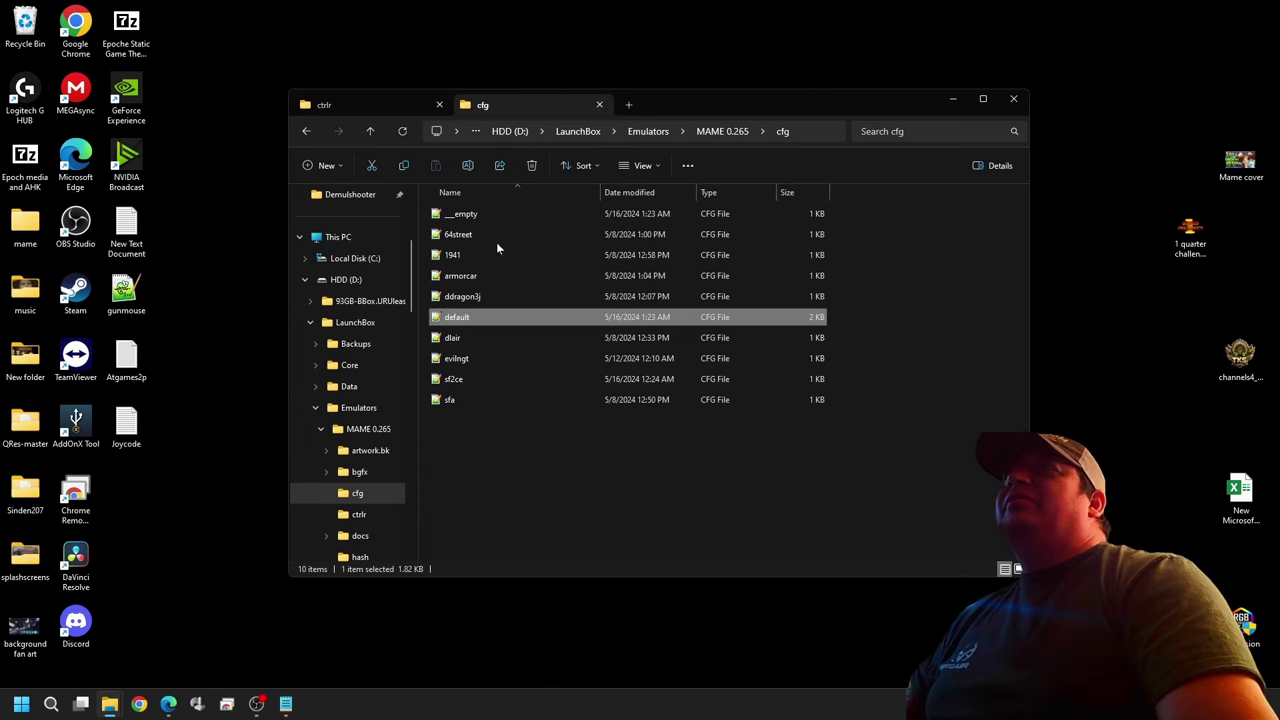
# Step: Return to the MAME 0.265 folder and launch the mame application
pyautogui.click(309, 131)
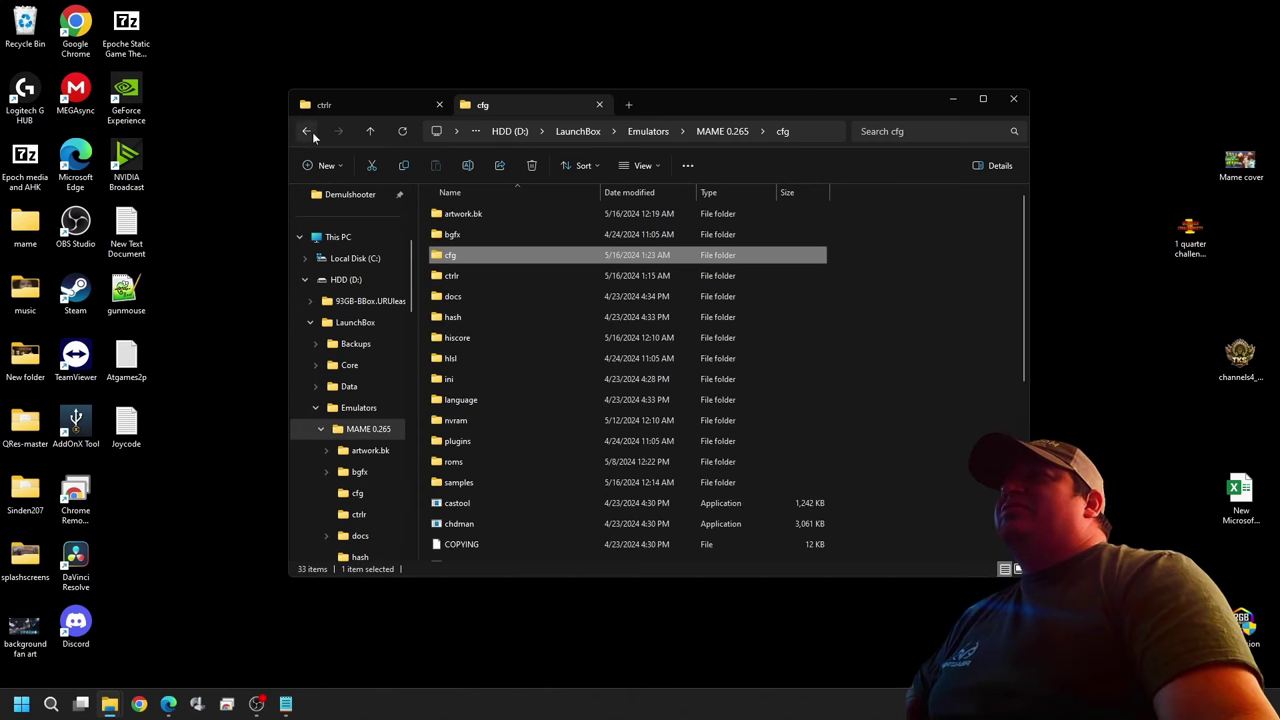
pyautogui.scroll(-4, 613, 282)
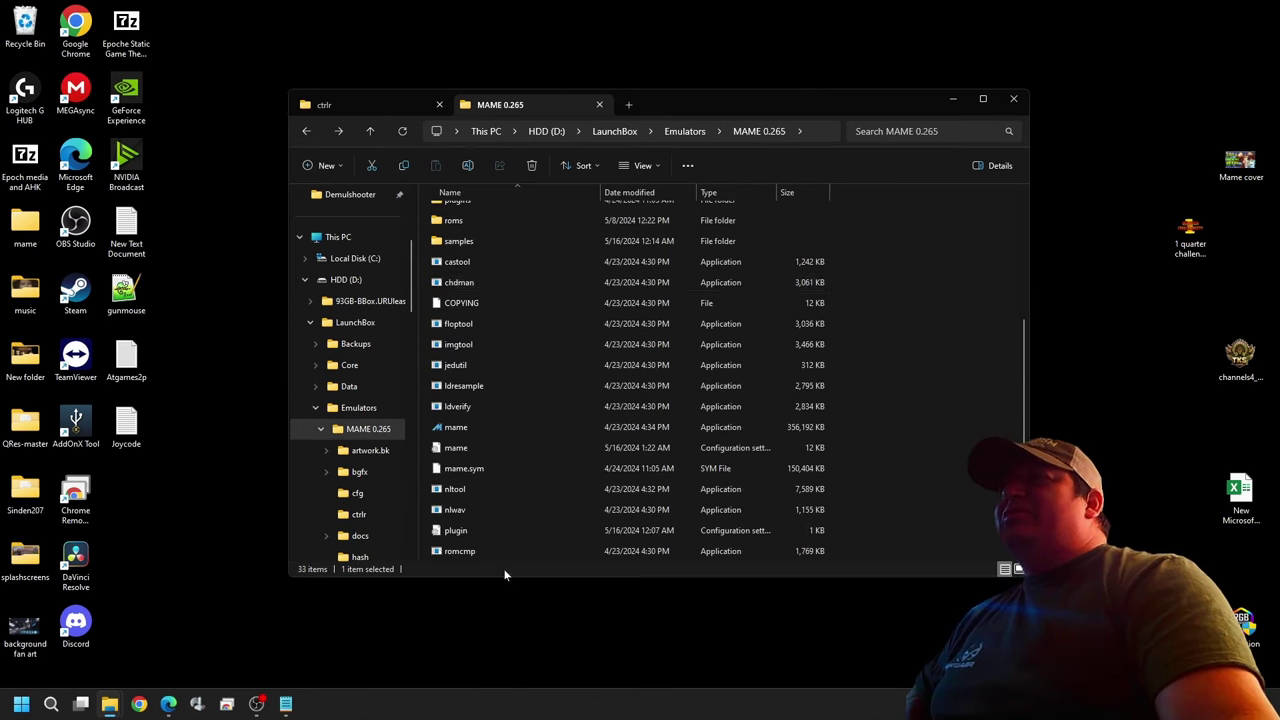
pyautogui.doubleClick(471, 427)
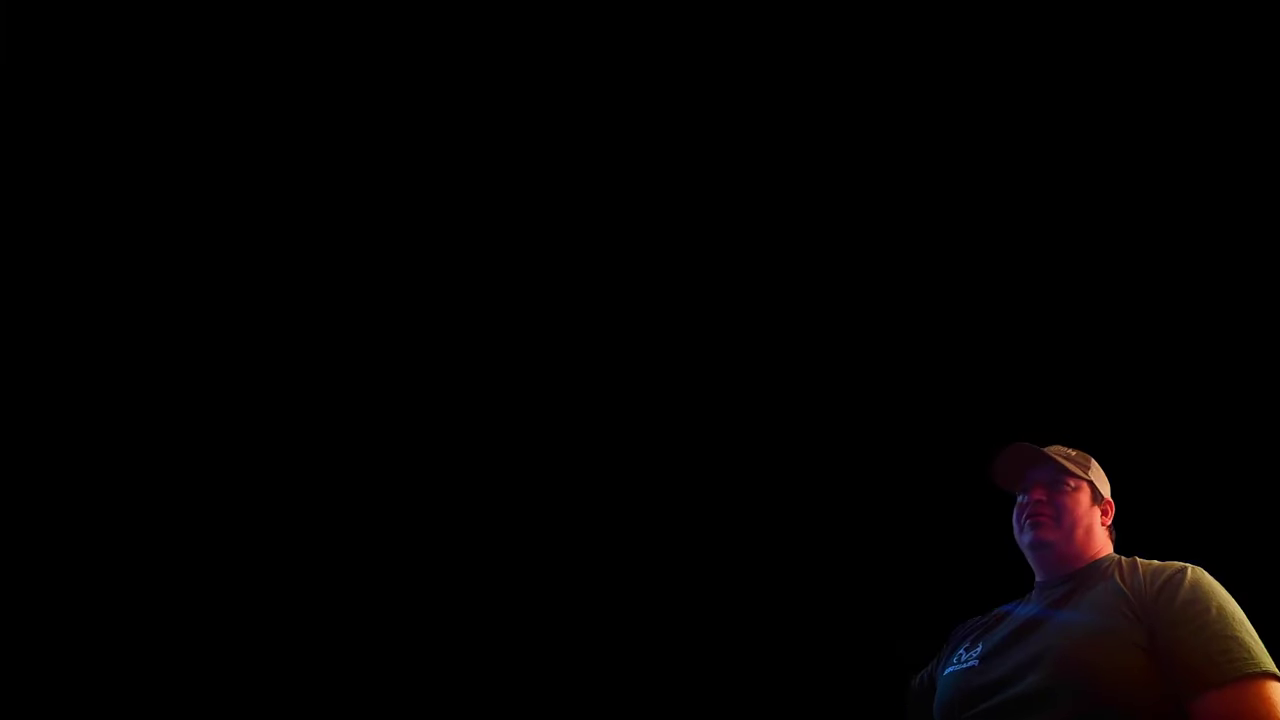
# Step: Search the systems for "street fighter" and start Street Fighter II': Champion Edition (World 920513), continuing past its information screen
pyautogui.write('reer')
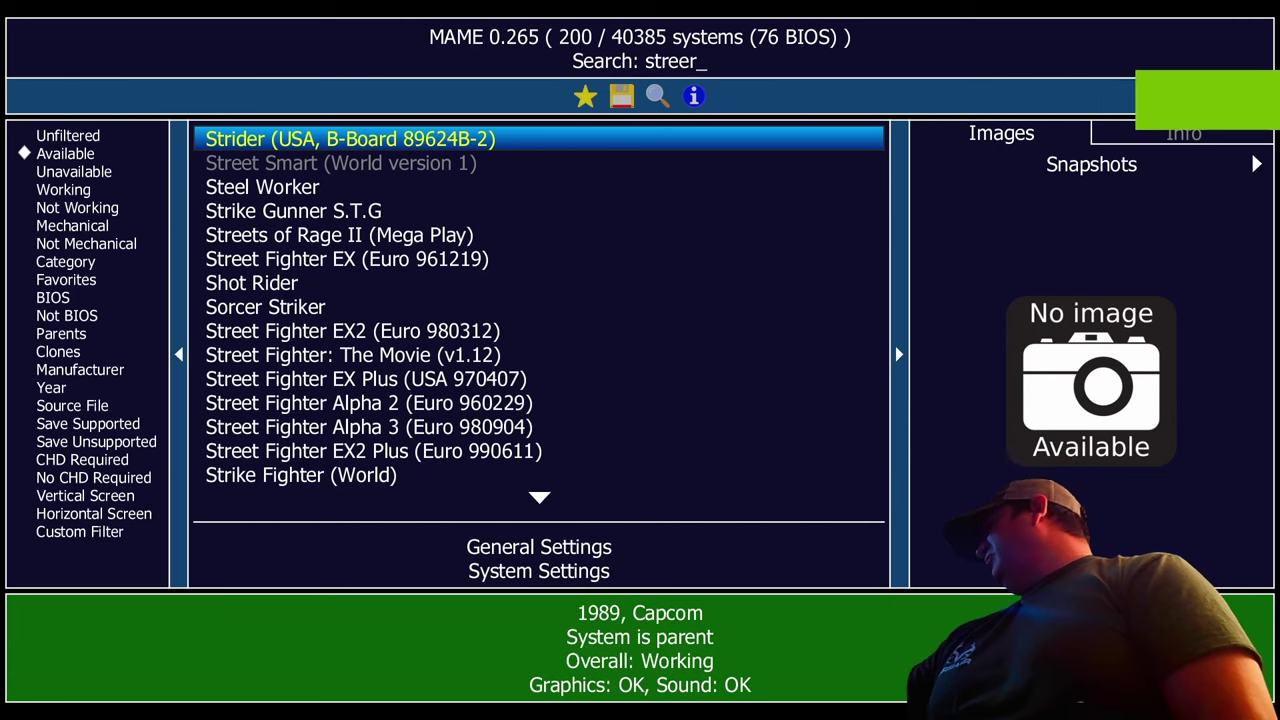
pyautogui.press('BackSpace')
pyautogui.write('t ')
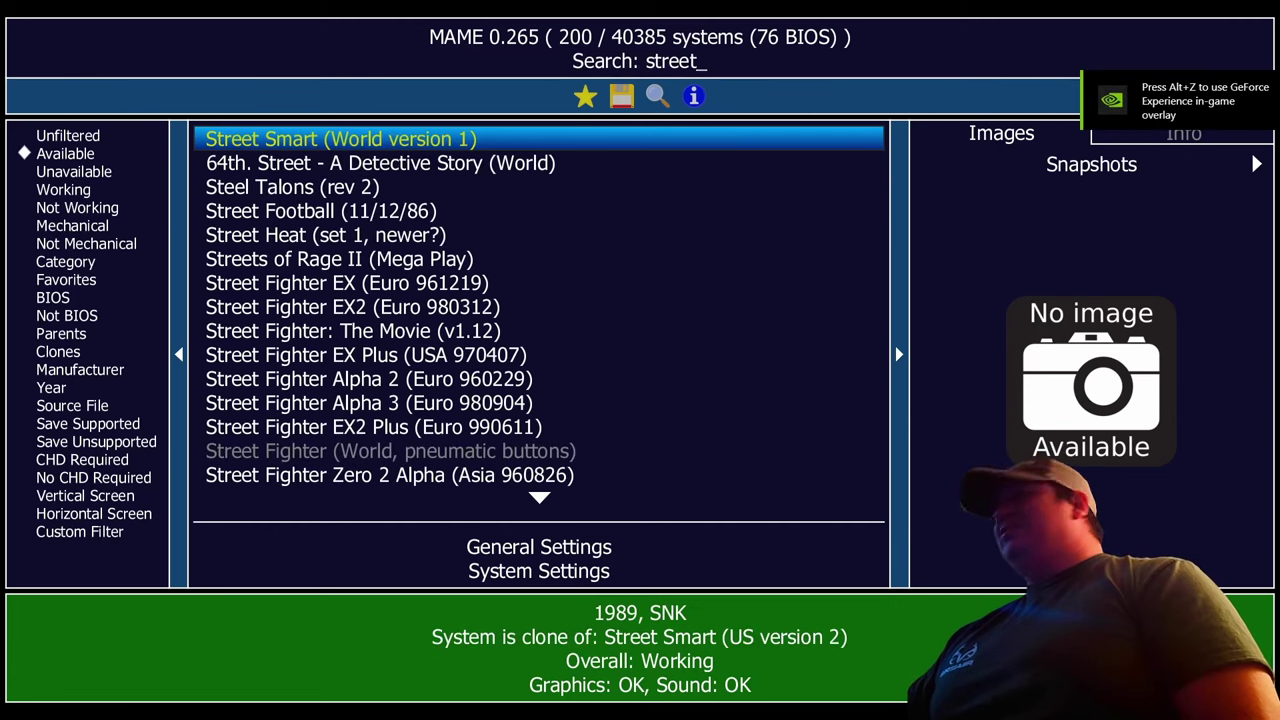
pyautogui.write('f')
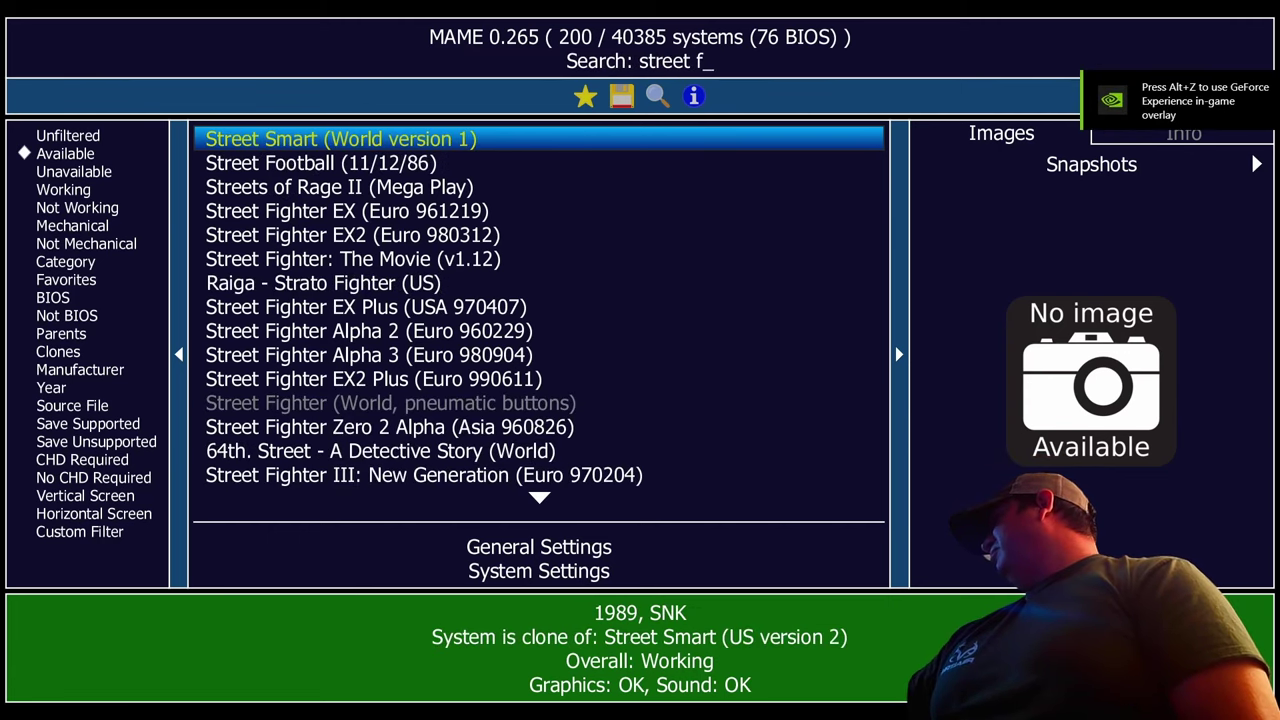
pyautogui.write('ighter')
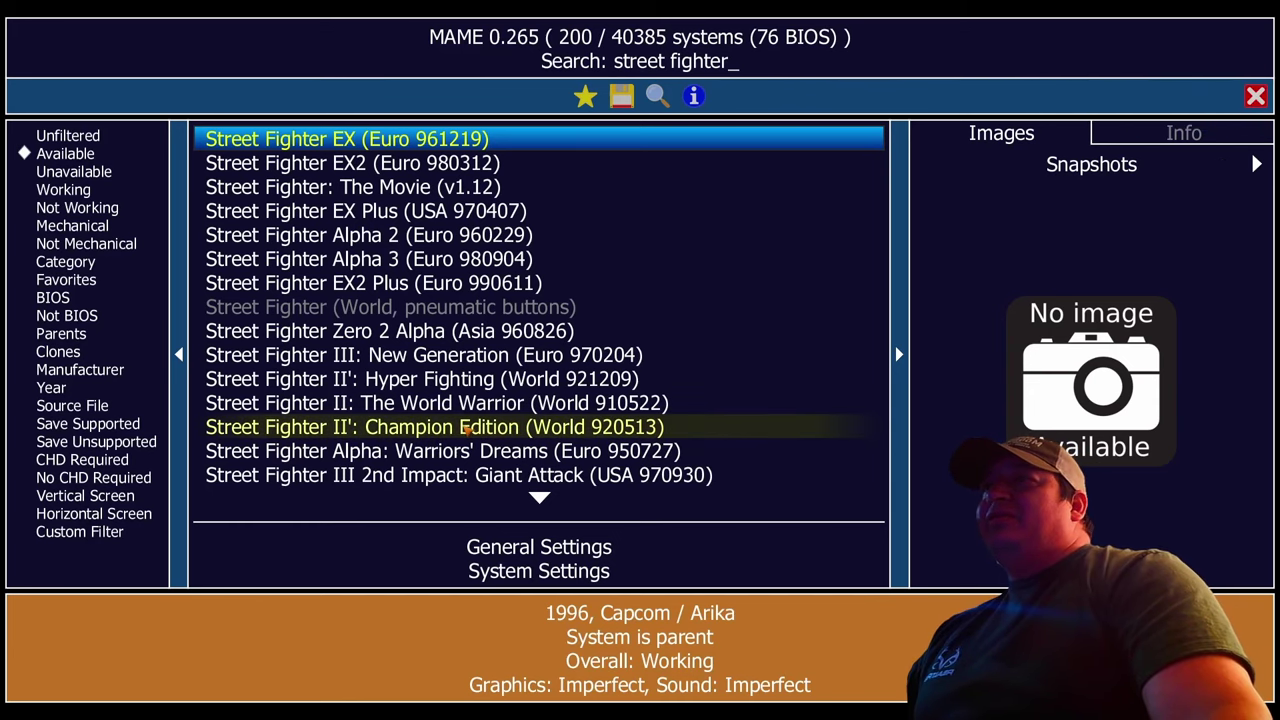
pyautogui.click(672, 429)
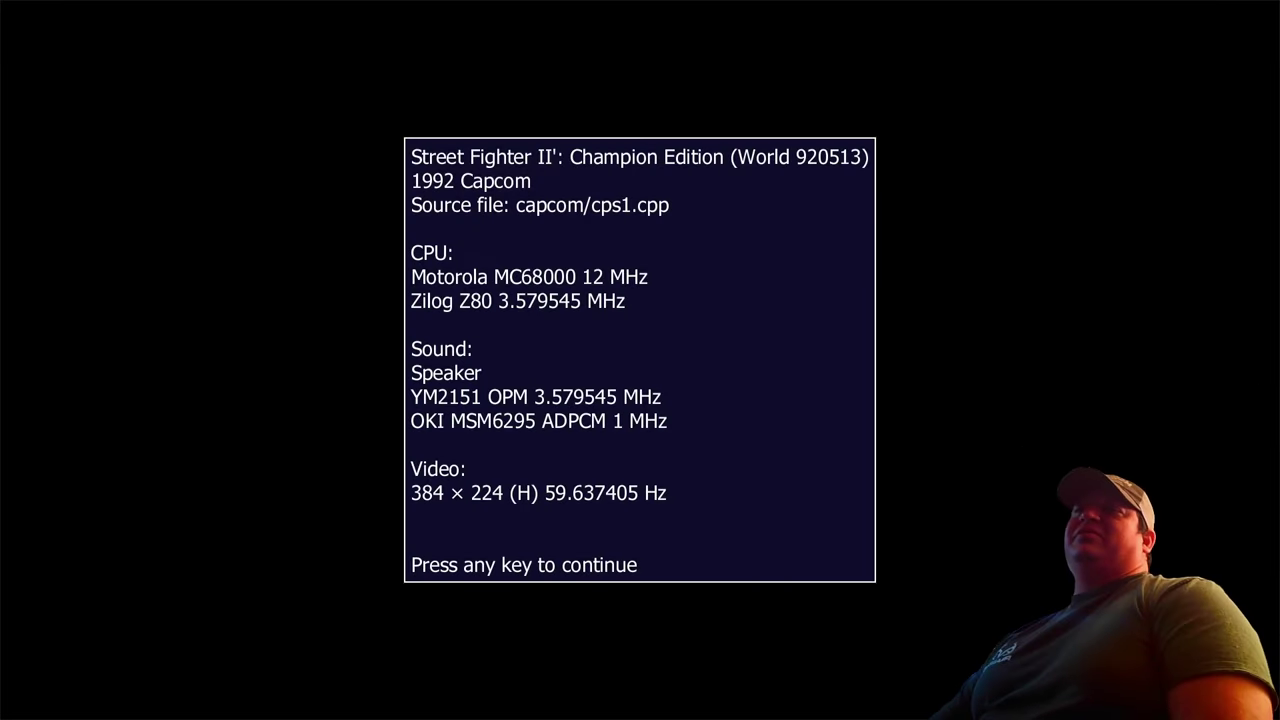
pyautogui.press('Return')
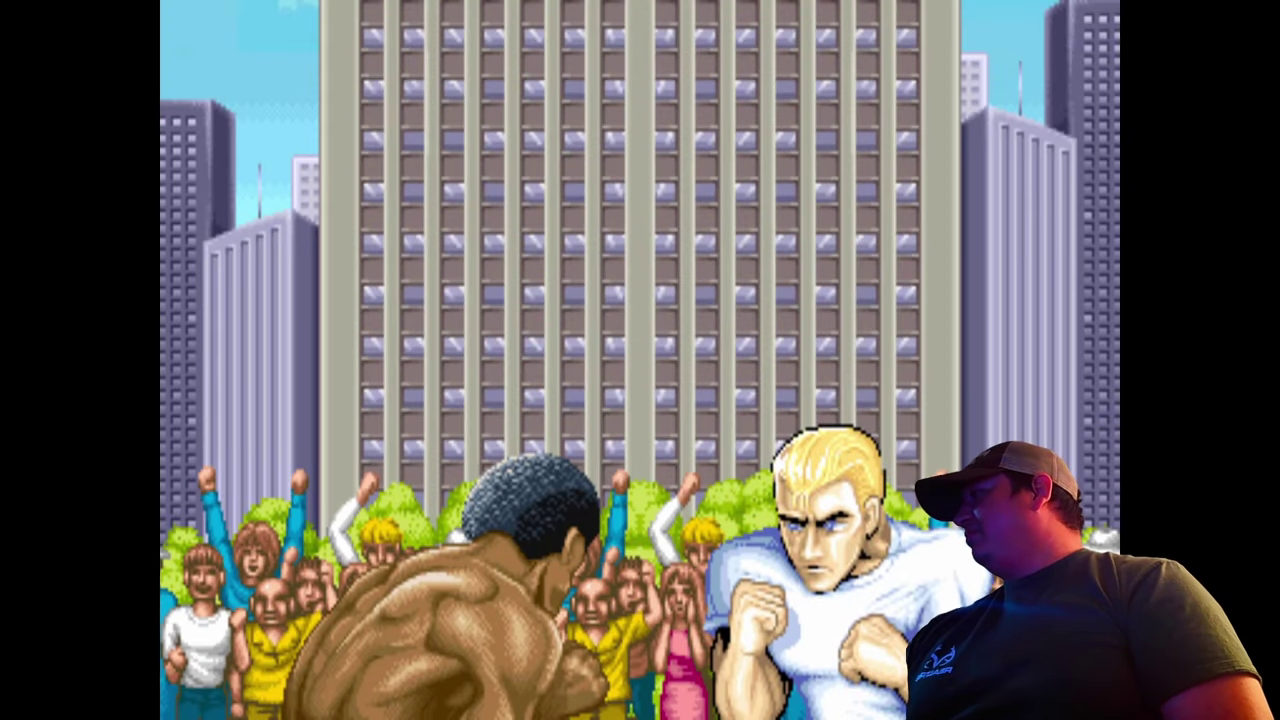
# Step: Start a two-player game and test both players' controls by moving their selectors across the character grid and choosing fighters
pyautogui.press('Up')
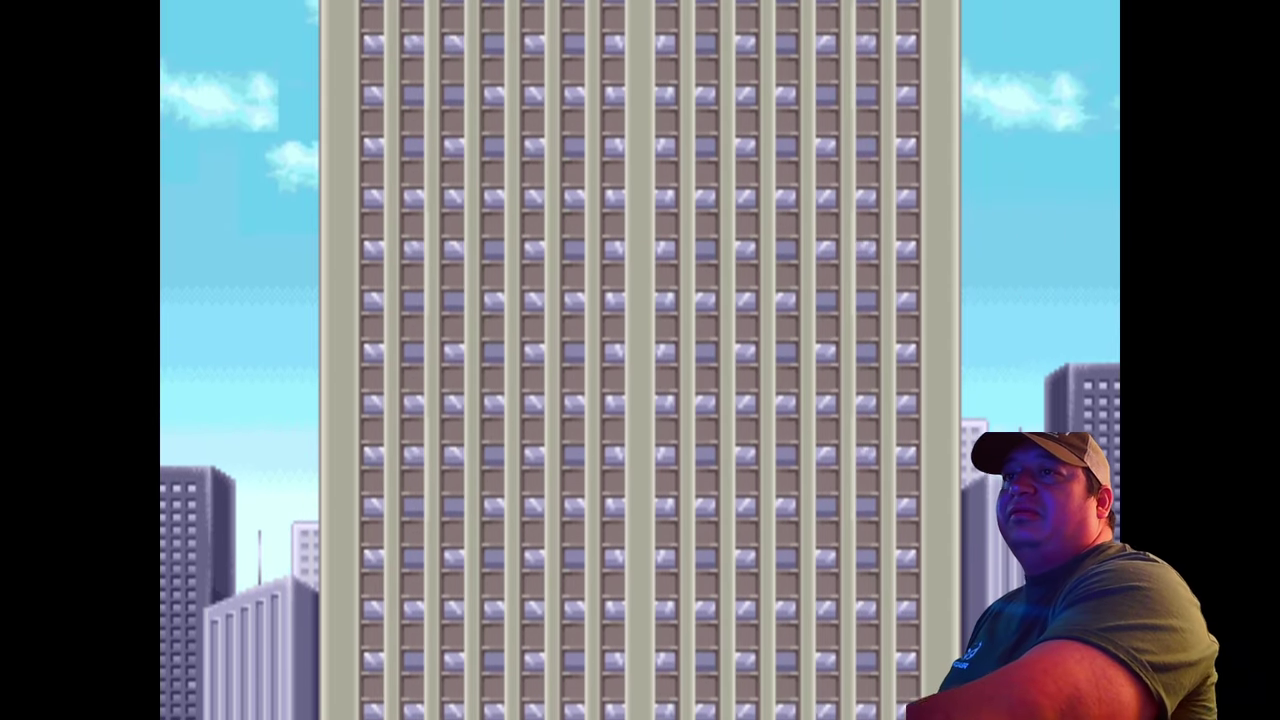
pyautogui.press('2')
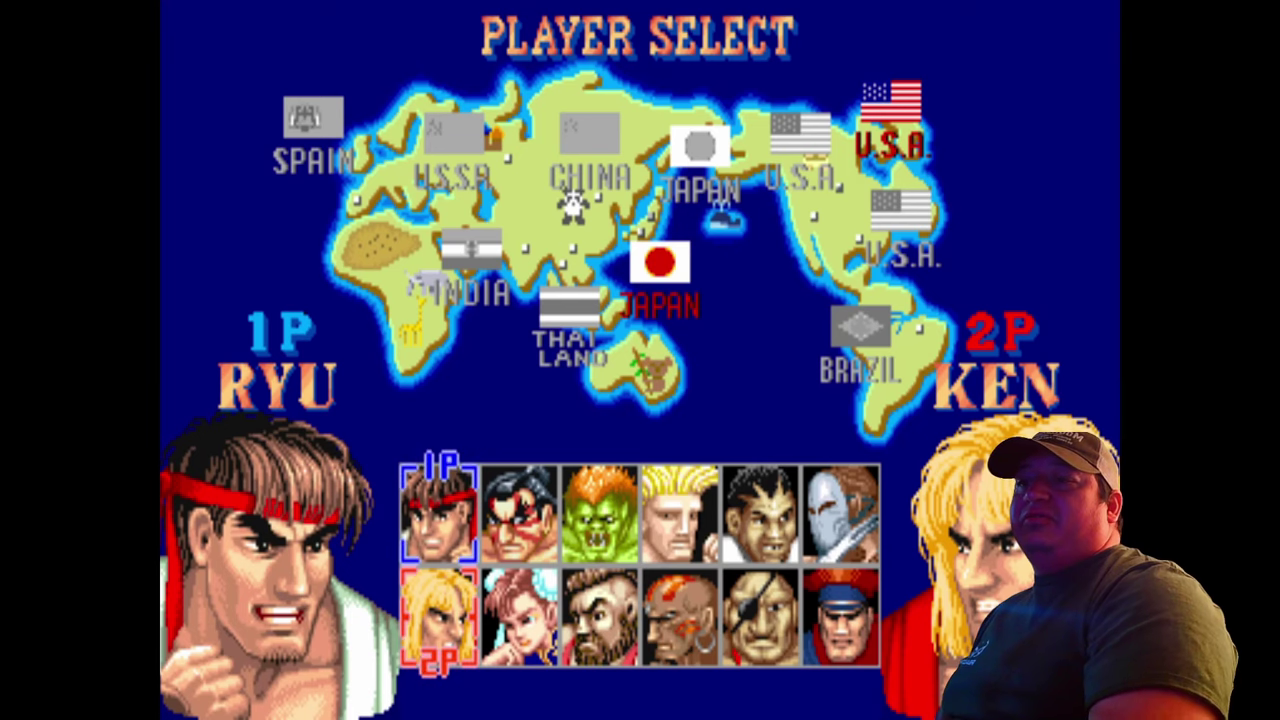
pyautogui.press('g')
pyautogui.press('g')
pyautogui.press('g')
pyautogui.press('Right')
pyautogui.press('Right')
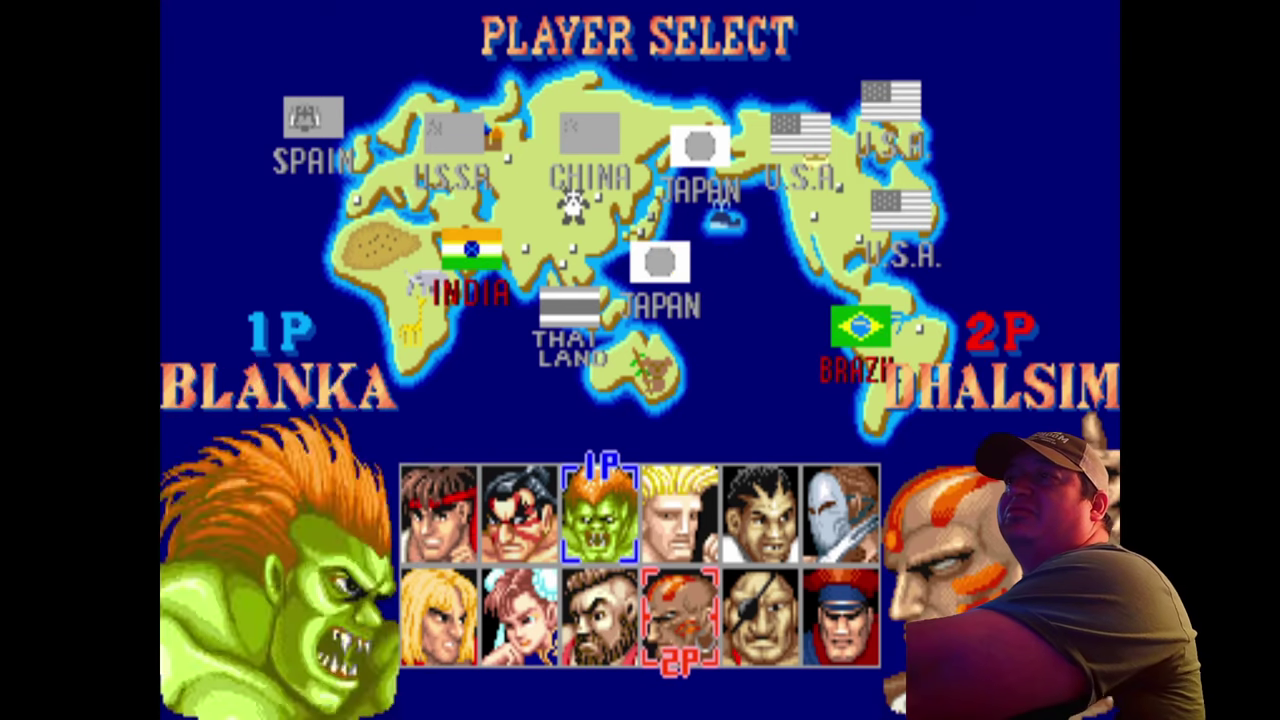
pyautogui.press('Right')
pyautogui.press('Right')
pyautogui.press('Right')
pyautogui.press('Right')
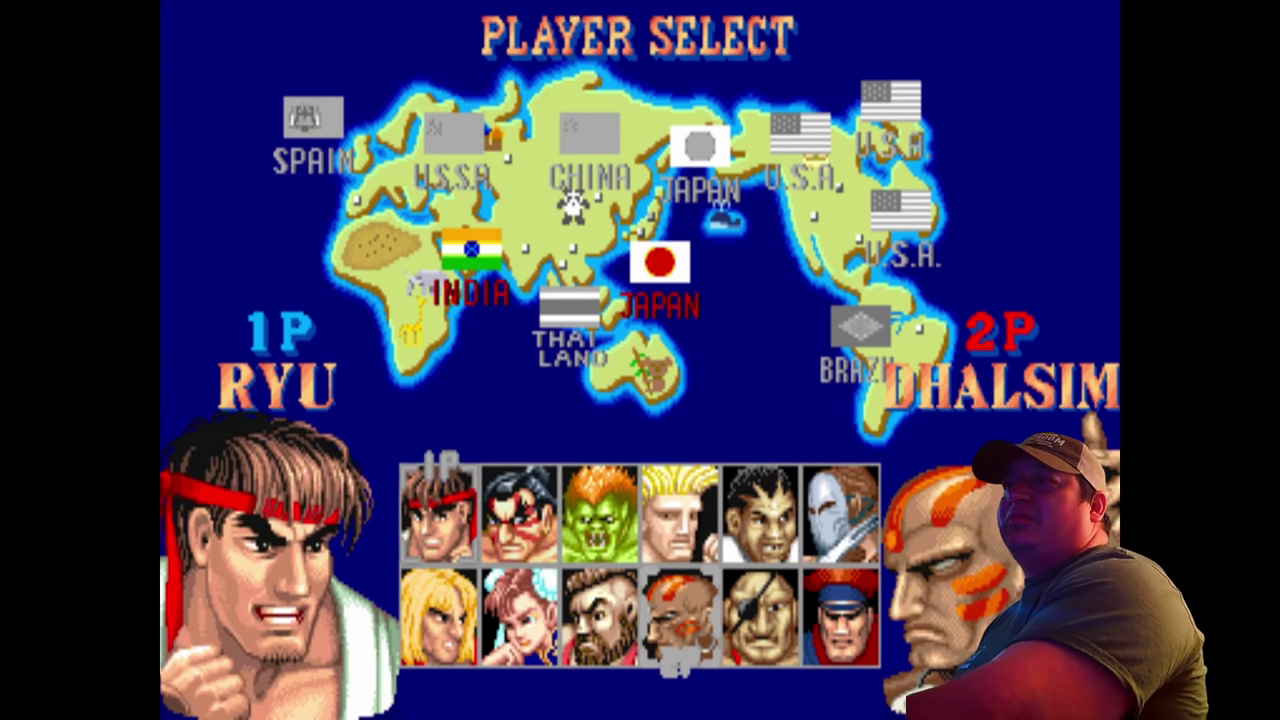
pyautogui.press('g')
pyautogui.press('g')
pyautogui.press('g')
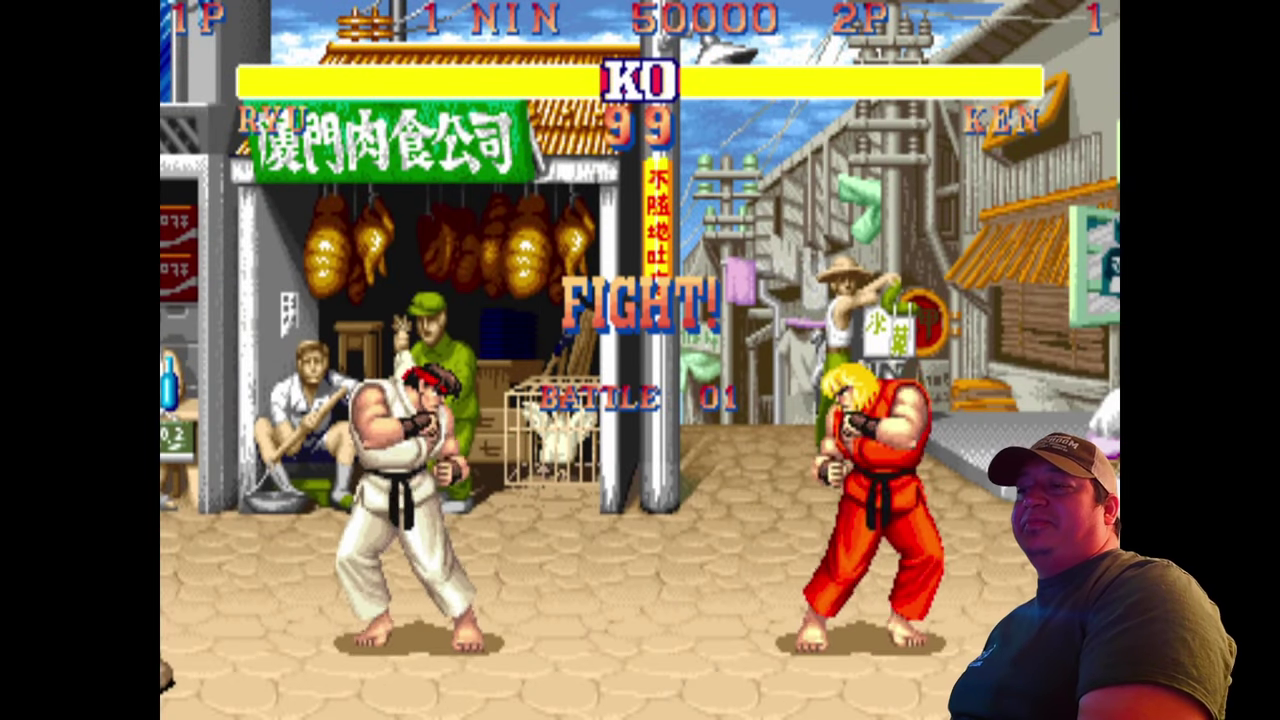
# Step: Test player one's movement and attack buttons with Ryu in the match against Ken
pyautogui.press('ctrl')
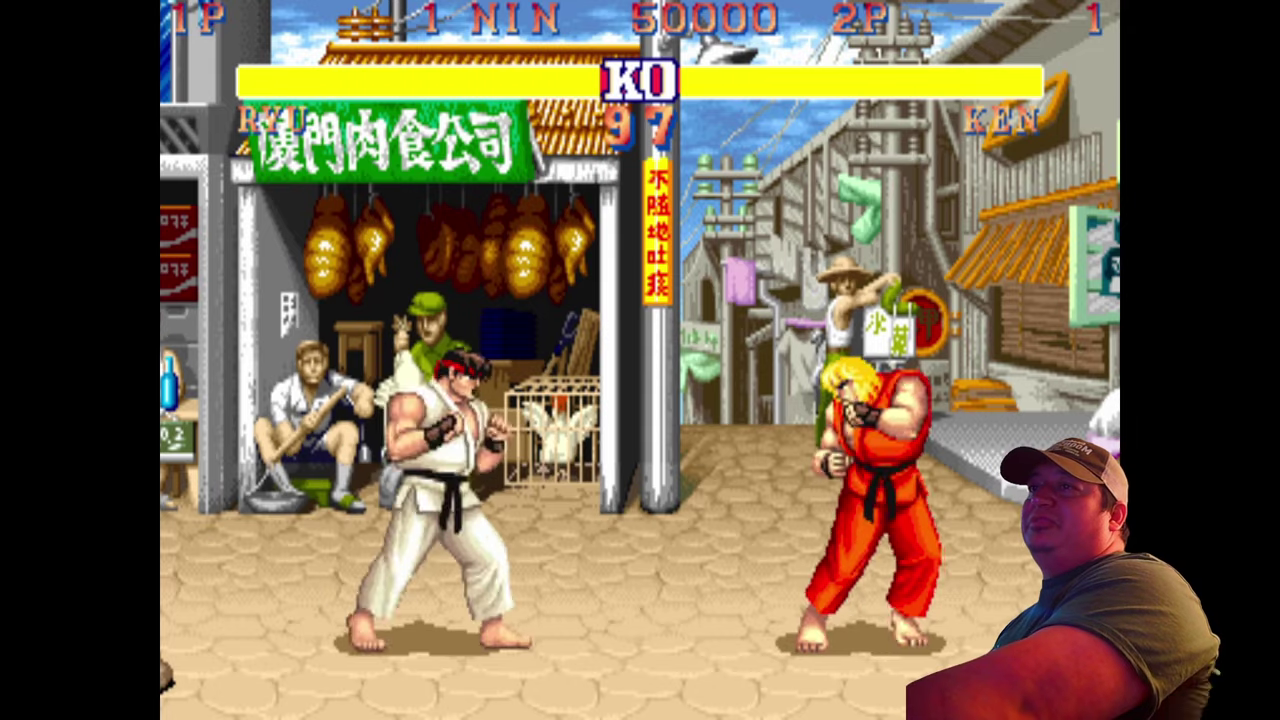
pyautogui.press('Left')
pyautogui.press('shift')
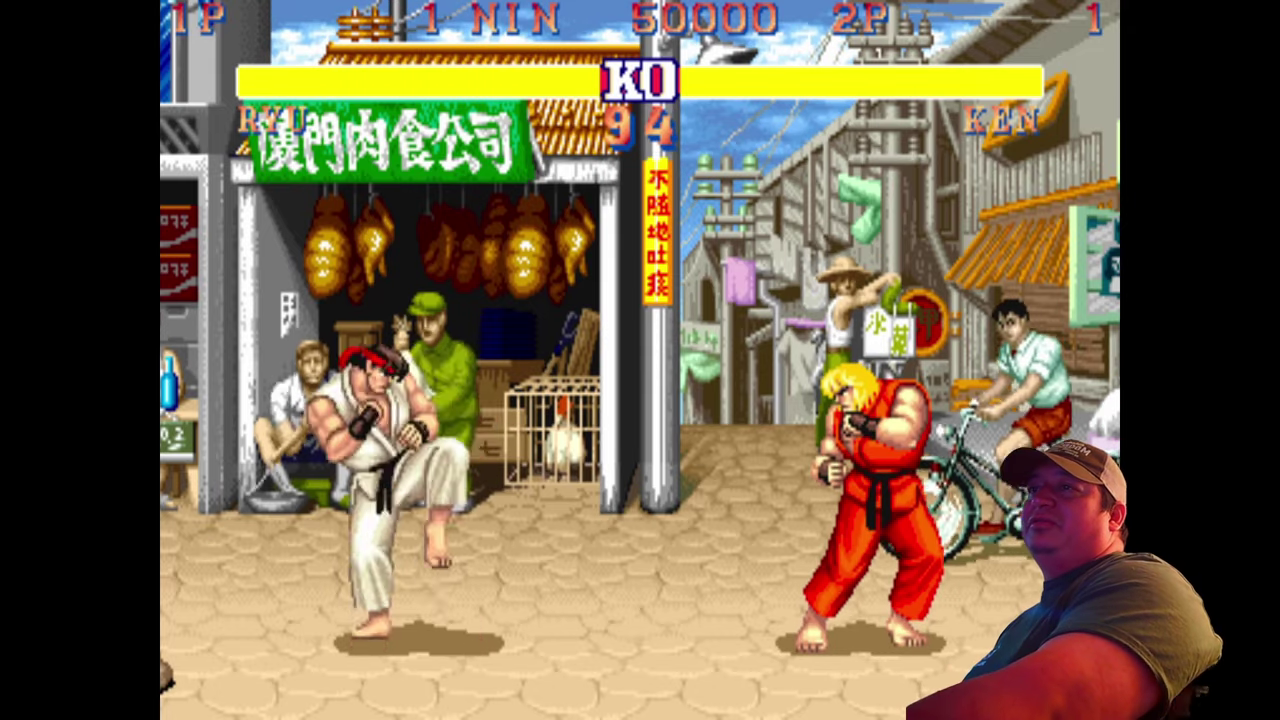
pyautogui.press('shift')
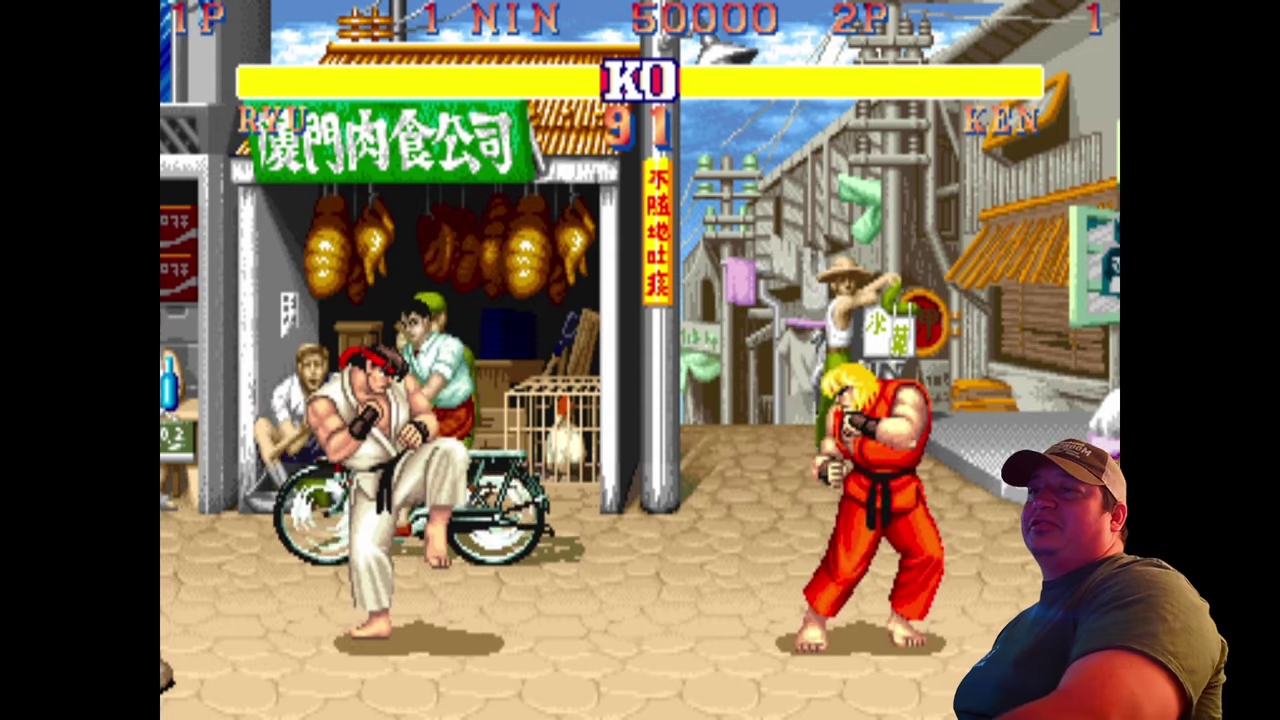